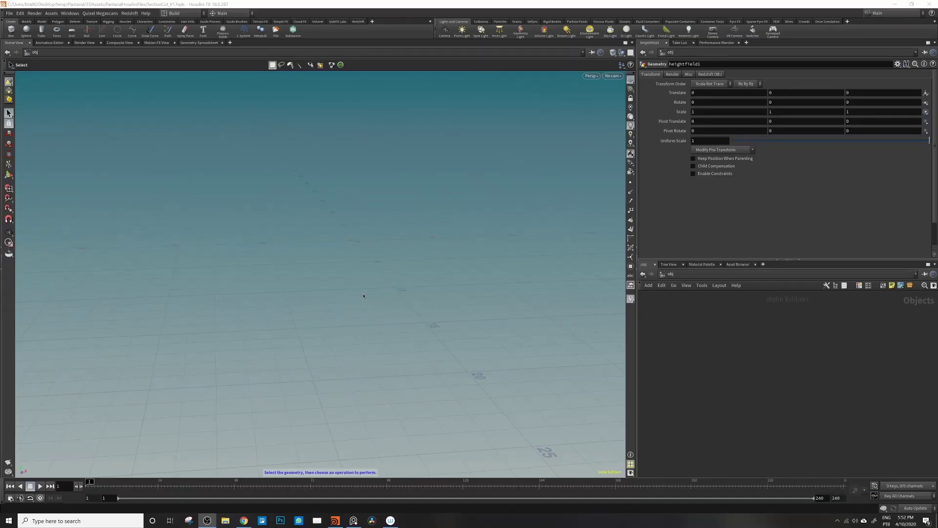
- Add a heightfield object to the empty object network
click(723, 310)
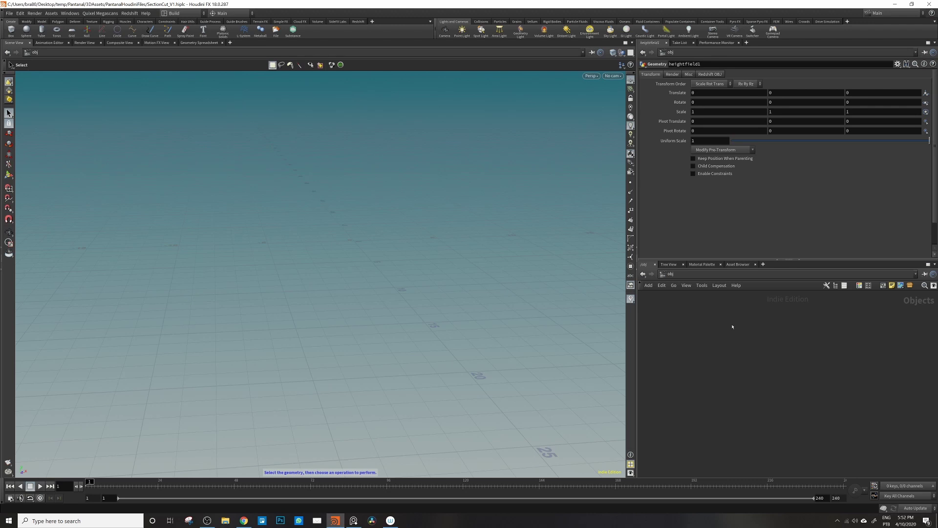
key(Tab)
text(geo)
key(Return)
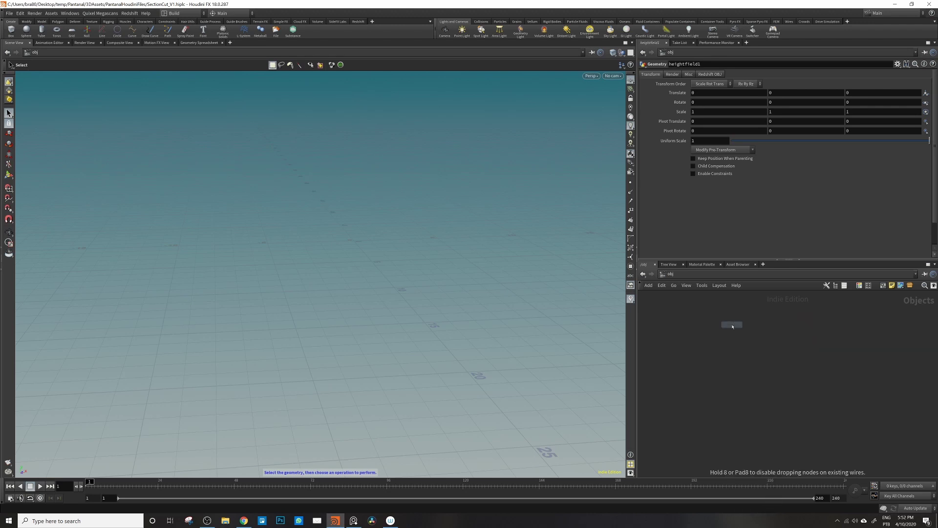
click(732, 325)
- Rename the new heightfield object as SectionCut
click(736, 325)
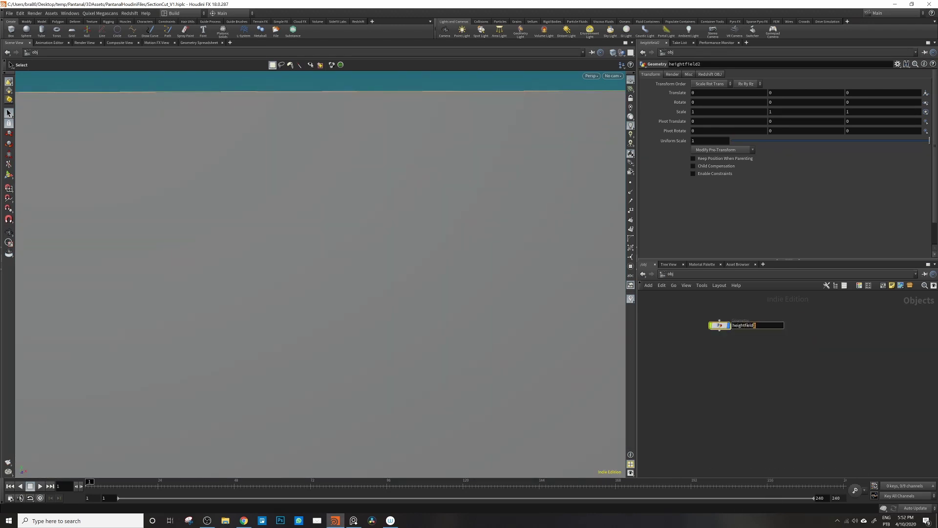
text(SectionCut)
key(Return)
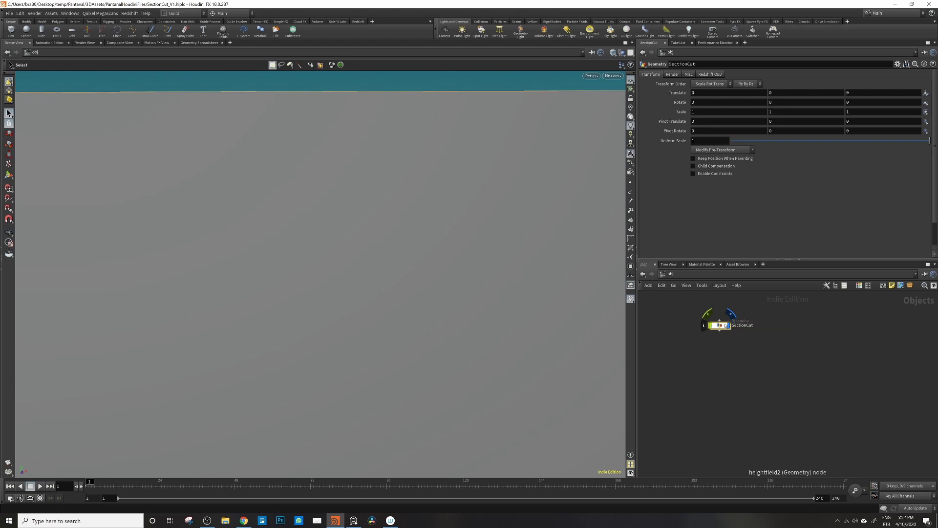
- Go inside the SectionCut object and set its heightfield's size to 20 by 20
double_click(722, 325)
drag(790, 383, 721, 336)
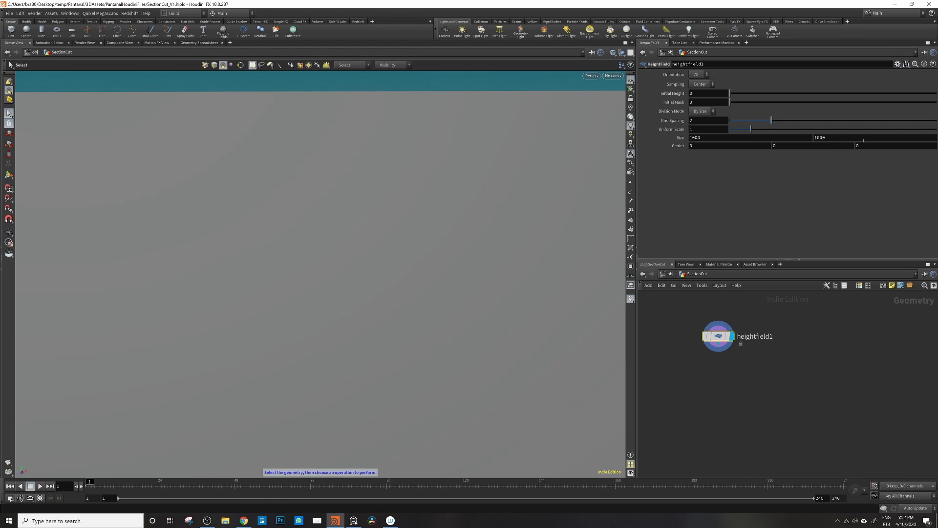
click(712, 138)
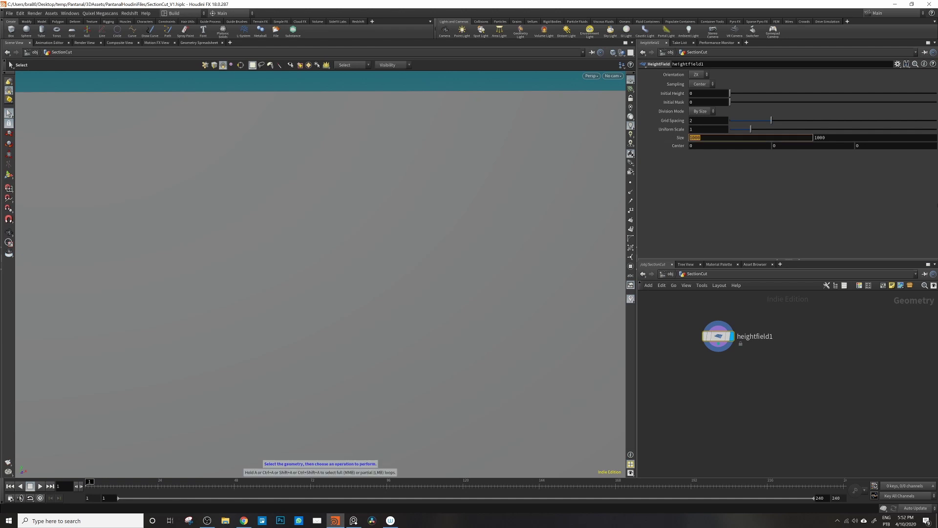
text(20)
key(Tab)
text(20)
key(Return)
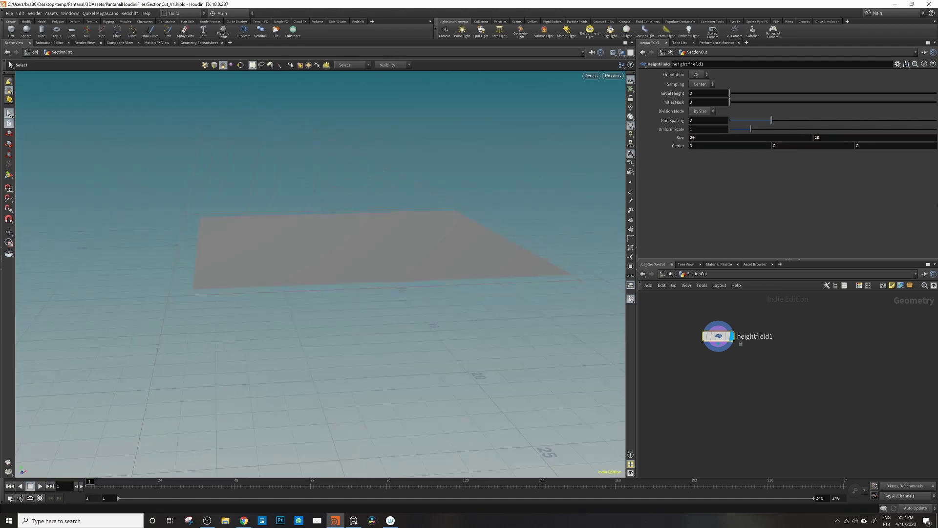
- Examine the resized heightfield plane up close and from several angles
alt+drag(362, 294, 316, 252)
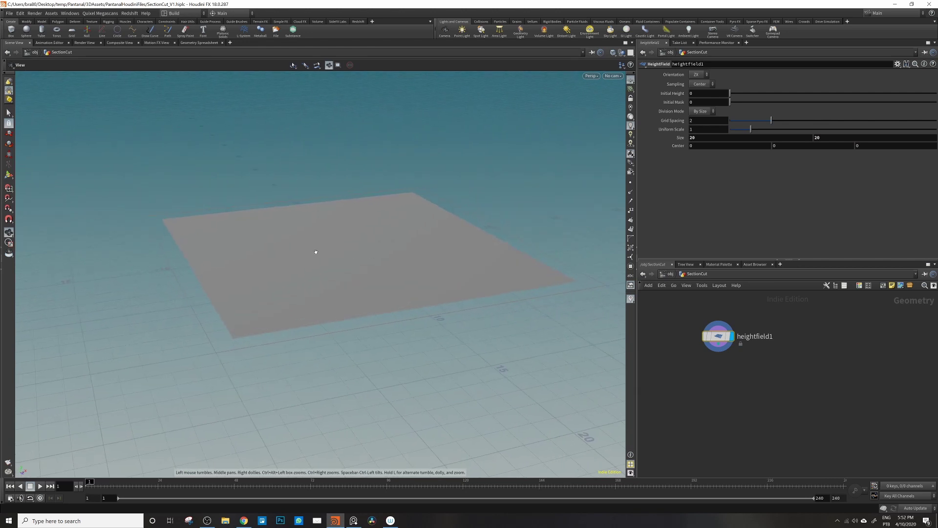
alt+right_drag(316, 251, 387, 226)
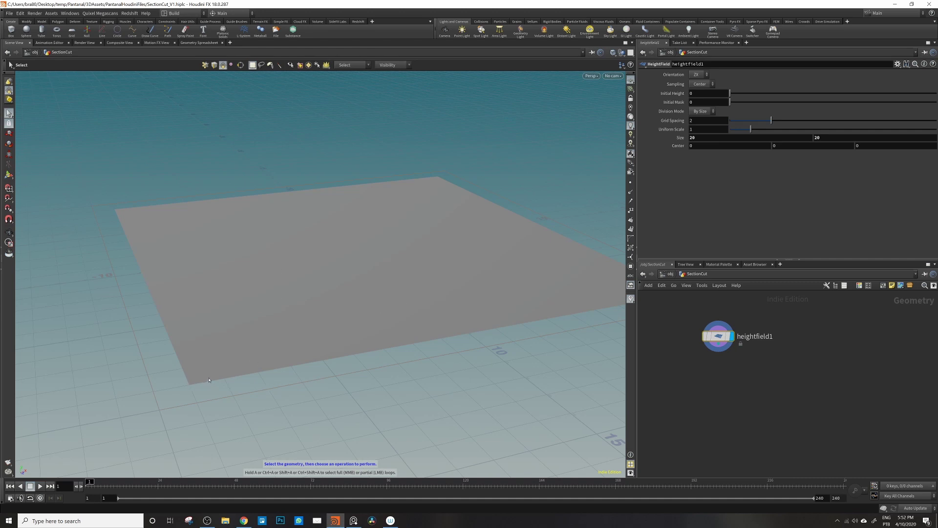
key(Escape)
drag(245, 350, 519, 284)
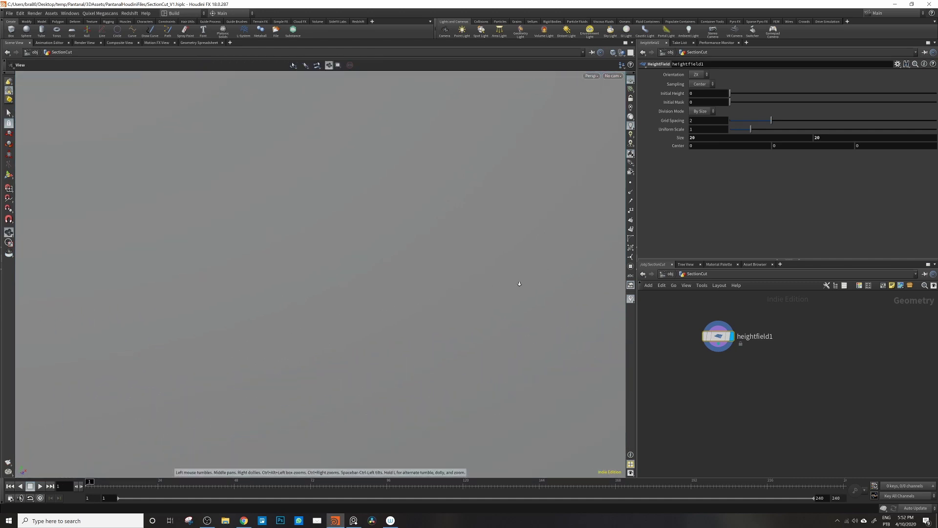
drag(490, 368, 430, 308)
key(s)
key(Escape)
drag(512, 220, 274, 274)
key(s)
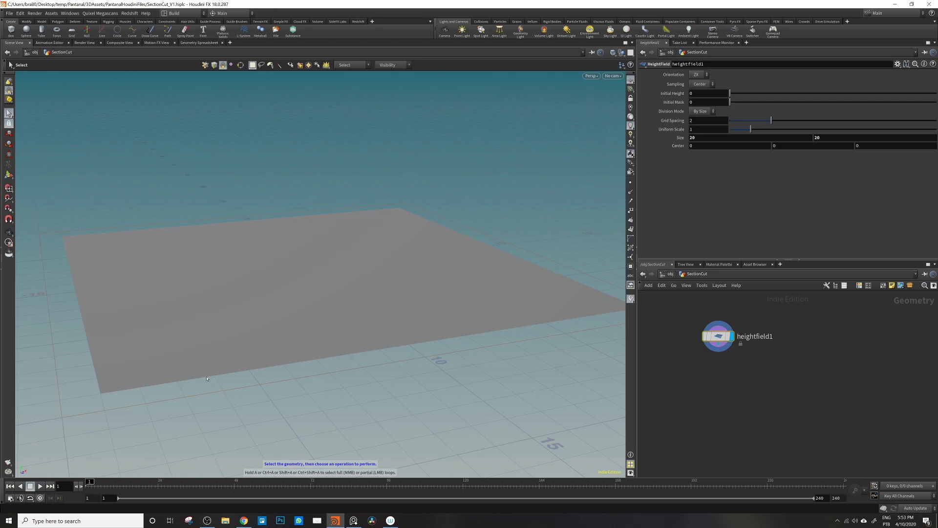
- Set the heightfield's grid spacing to 0.05
click(702, 123)
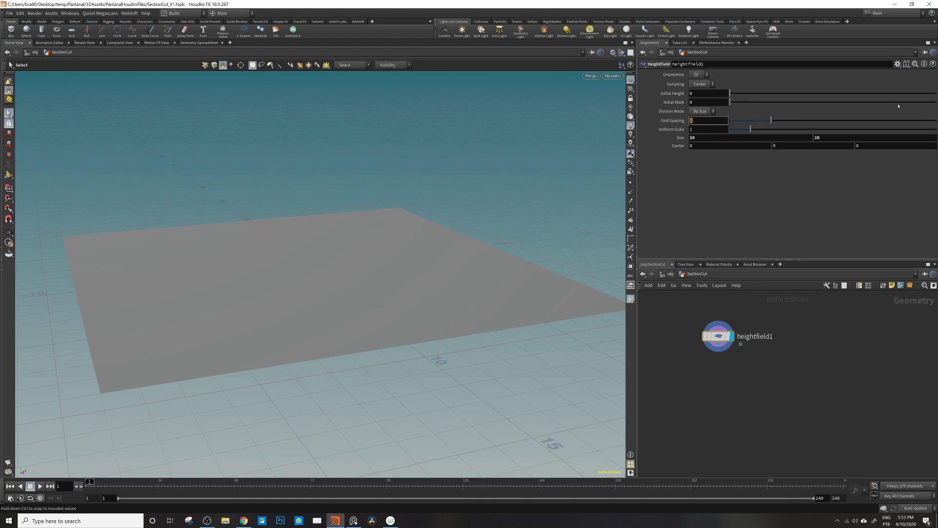
text(0.05)
key(Return)
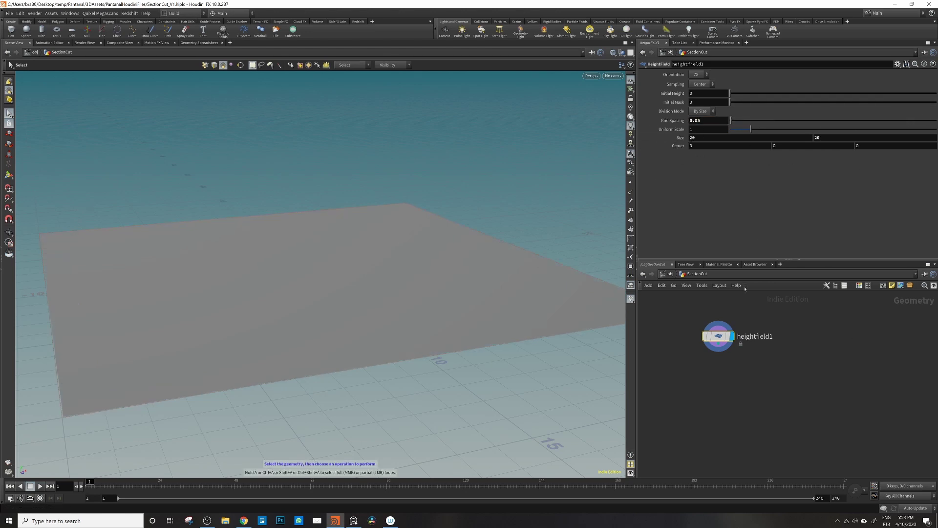
click(717, 347)
key(Tab)
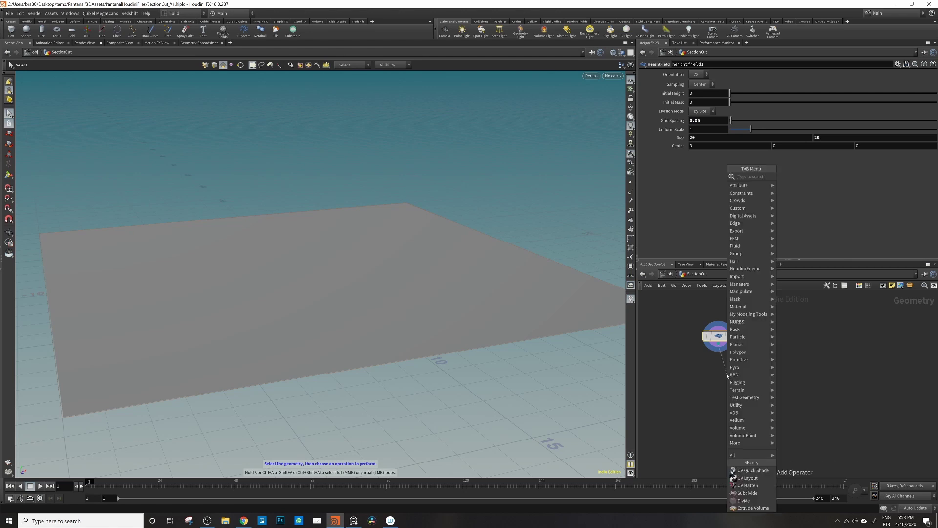
text(hfd)
key(Down)
key(Down)
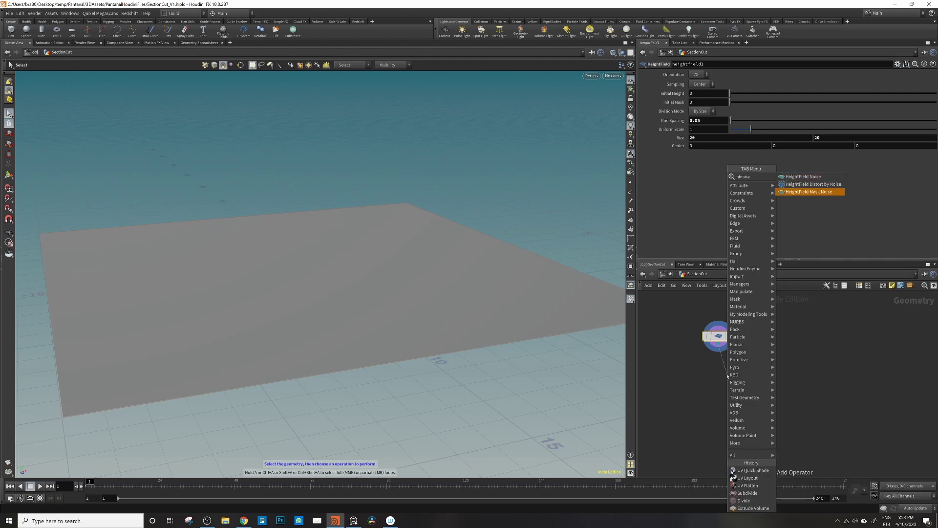
key(Return)
click(726, 375)
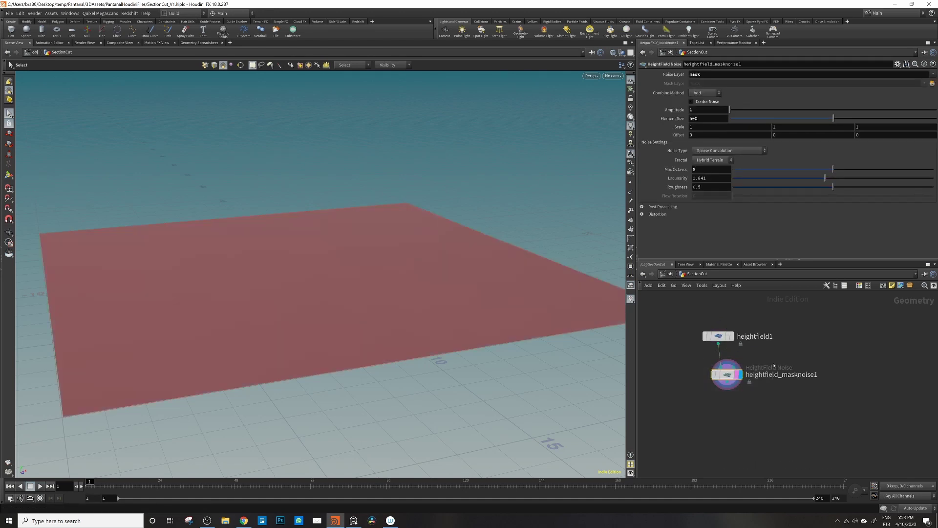
key(Delete)
- Add a HeightField Noise node connected below heightfield1
drag(721, 345, 716, 361)
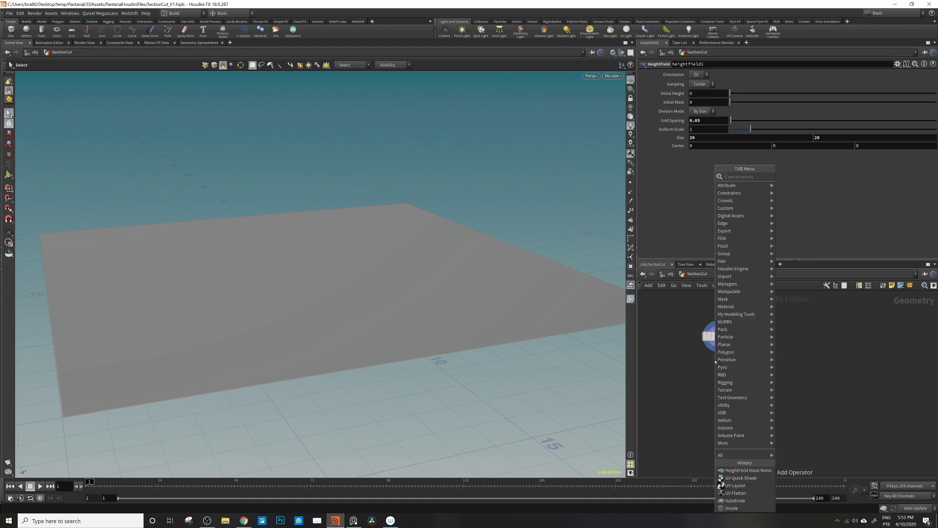
text(nois)
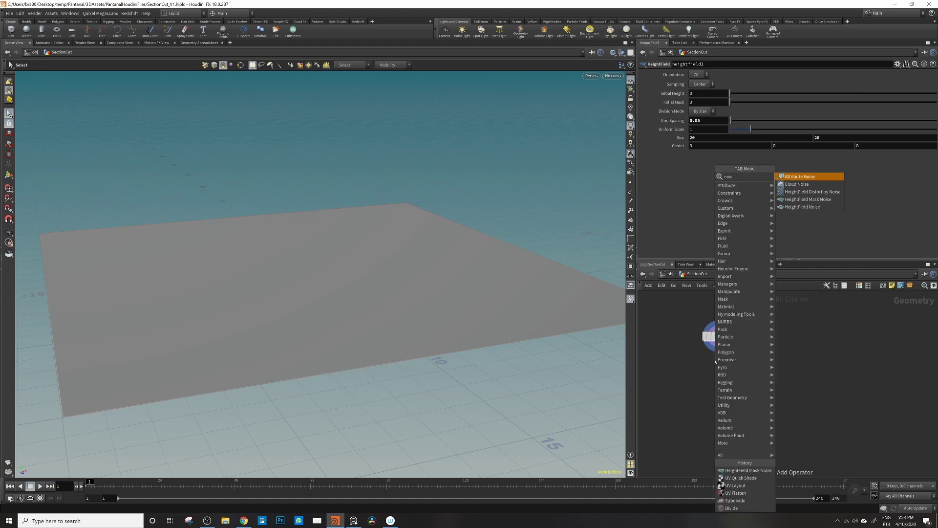
key(Down)
key(Down)
key(Down)
key(Down)
key(Return)
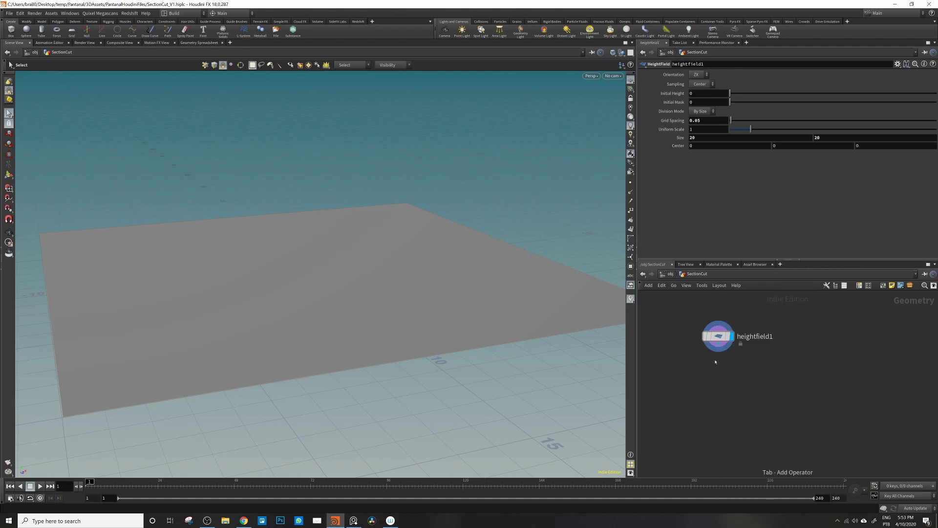
click(721, 372)
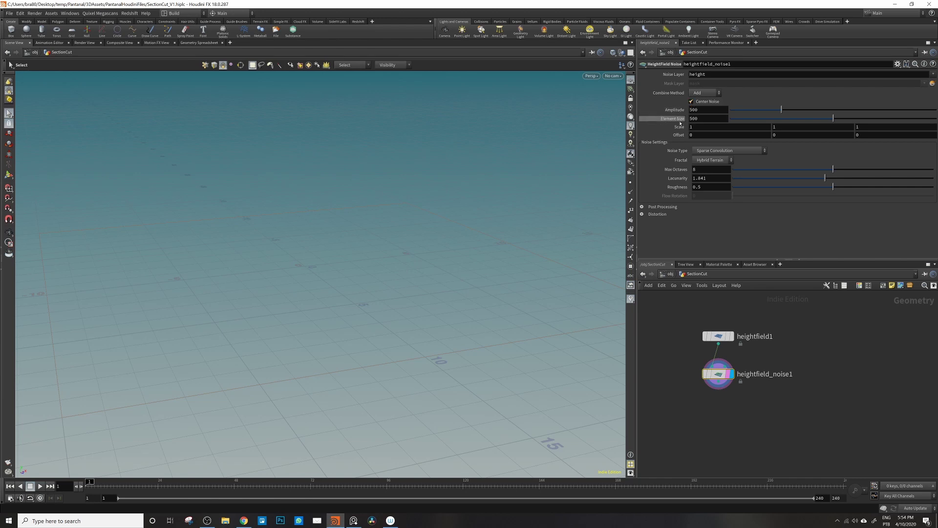
- Adjust the heightfield noise to an amplitude of 17 and an element size of 44
double_click(698, 109)
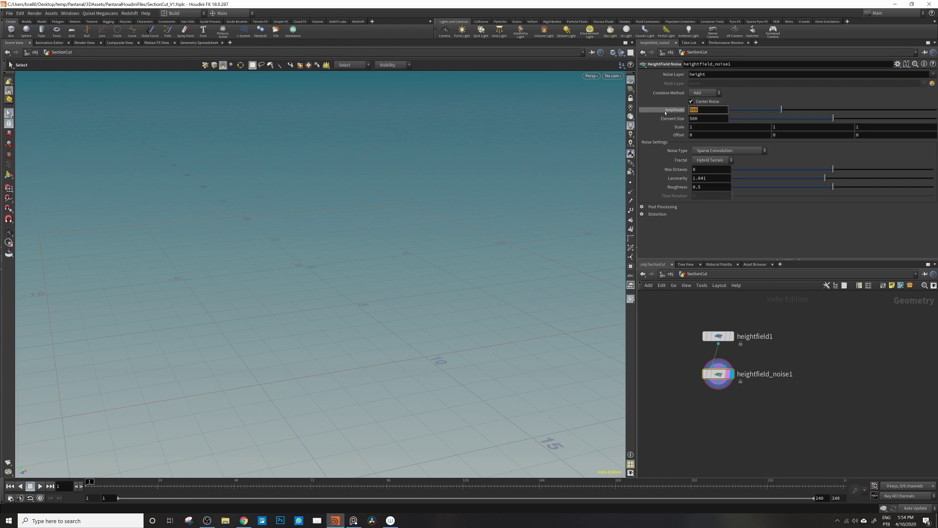
text(5)
key(Return)
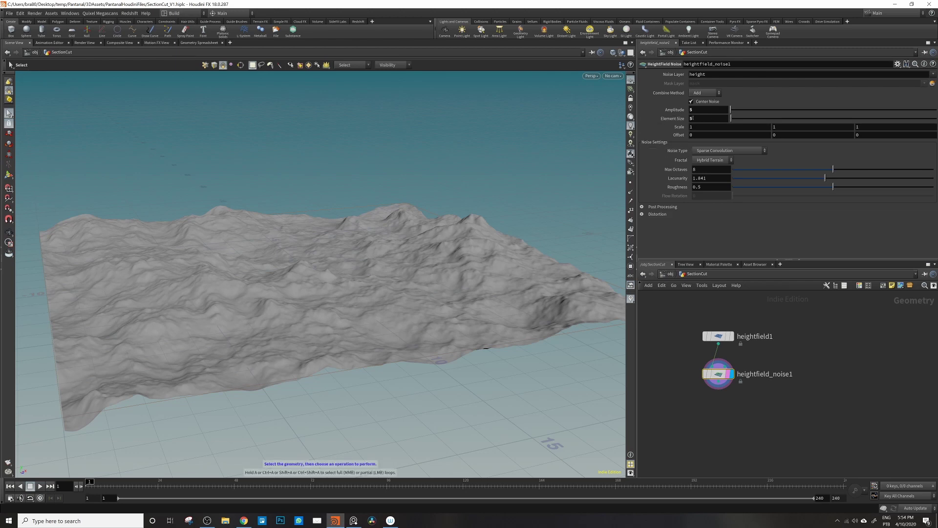
drag(730, 119, 733, 118)
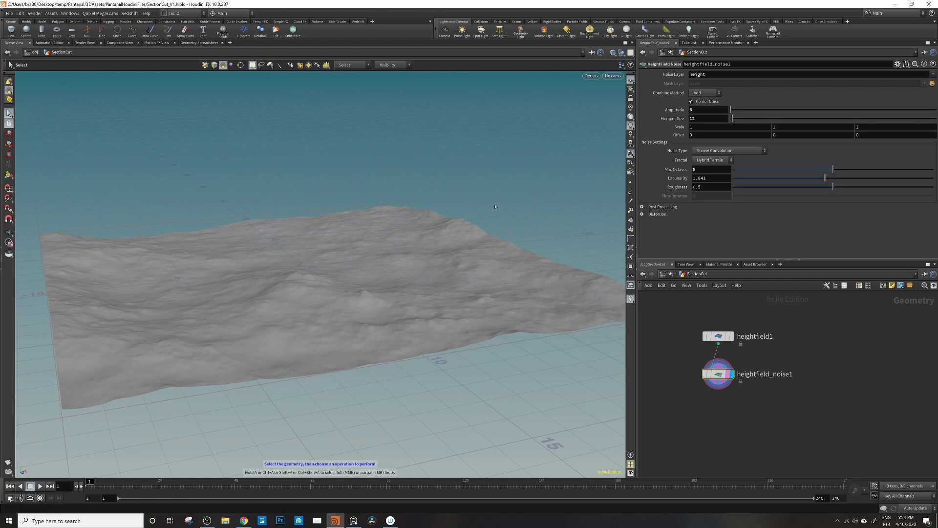
drag(733, 118, 733, 110)
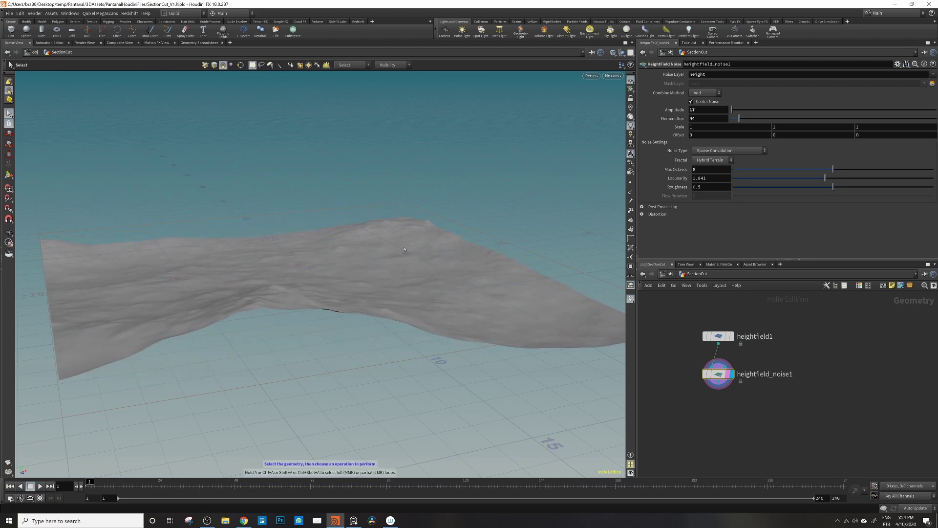
- Shift the terrain noise along Z by setting its third offset value to -6
key(Escape)
drag(387, 254, 330, 260)
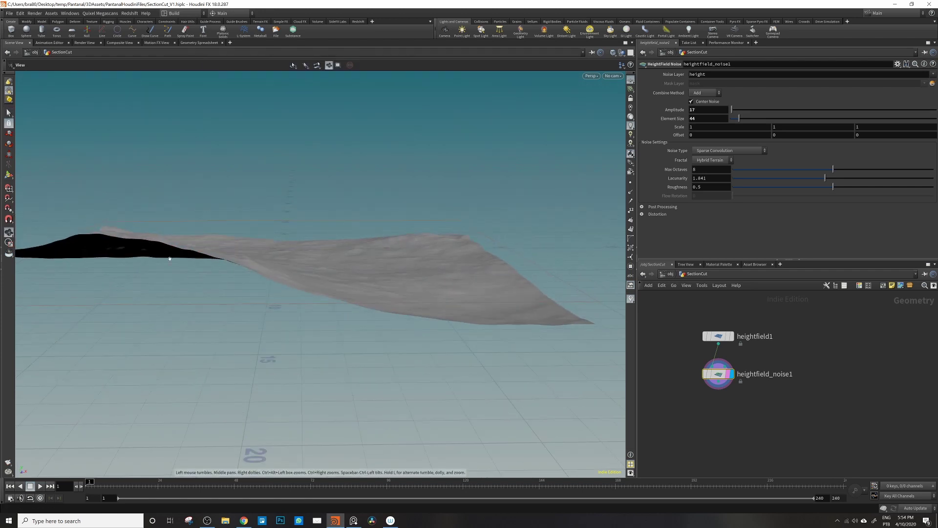
drag(240, 305, 189, 245)
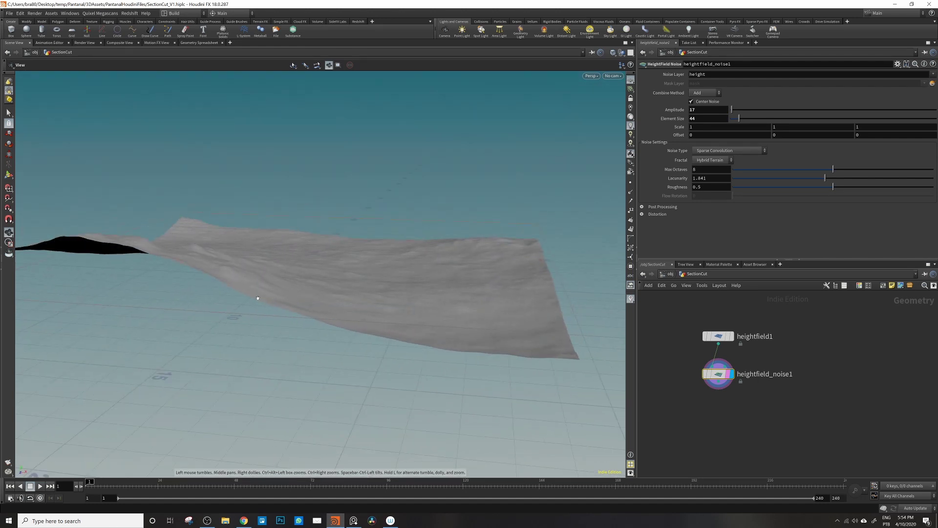
drag(247, 270, 174, 199)
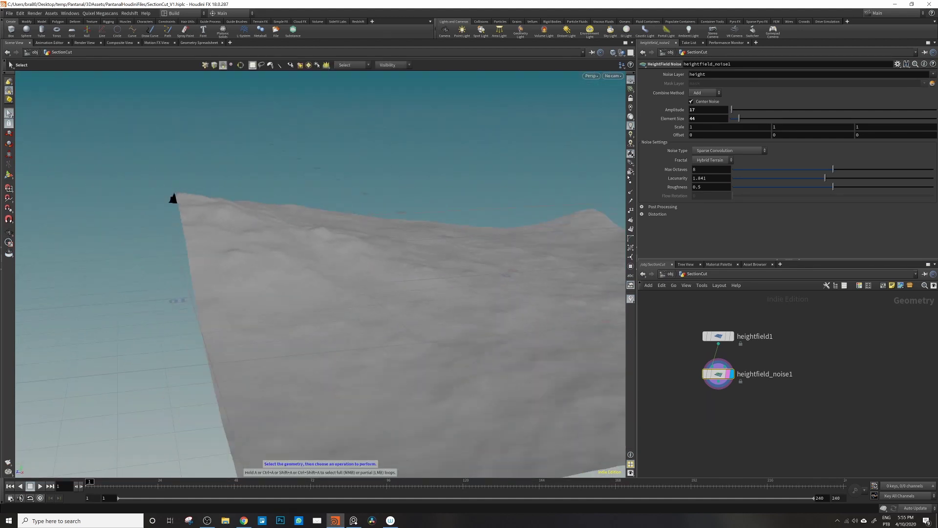
key(s)
middle_drag(886, 133, 861, 121)
- Shift the terrain noise along X by setting its first offset value to -3
alt+drag(182, 250, 367, 189)
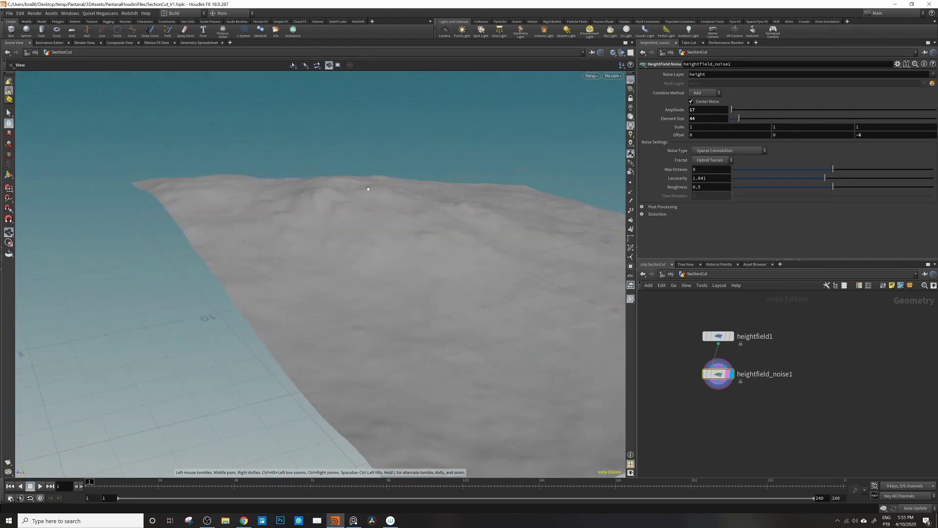
drag(381, 258, 336, 235)
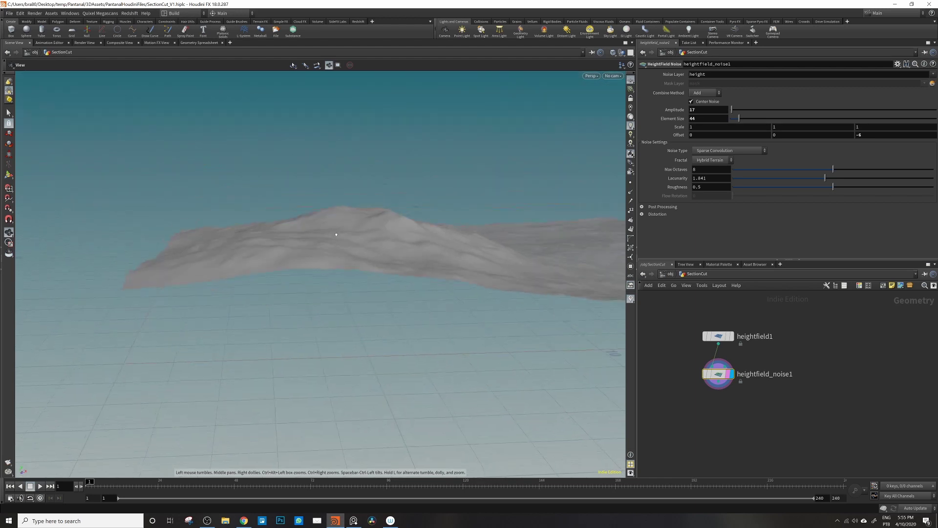
key(s)
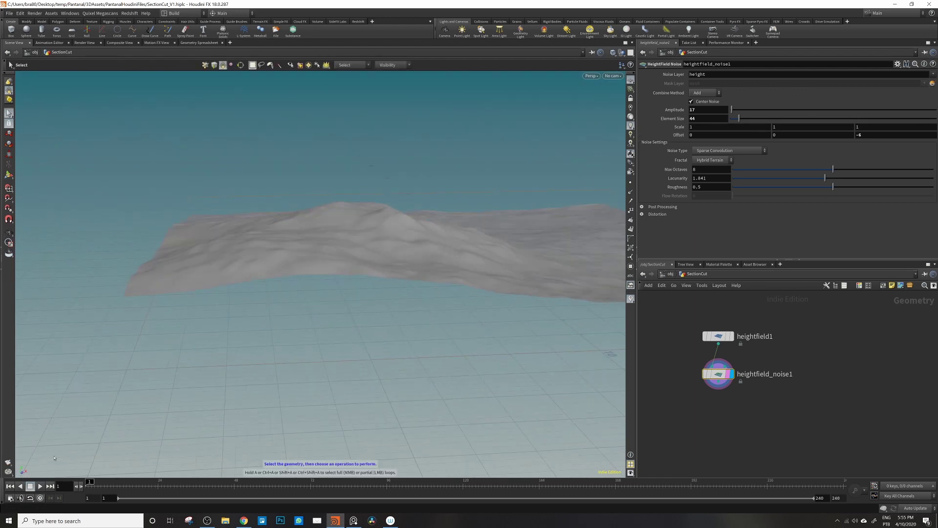
mouse_move(703, 135)
middle_down()
mouse_move(703, 120)
mouse_move(679, 133)
mouse_move(690, 133)
middle_up()
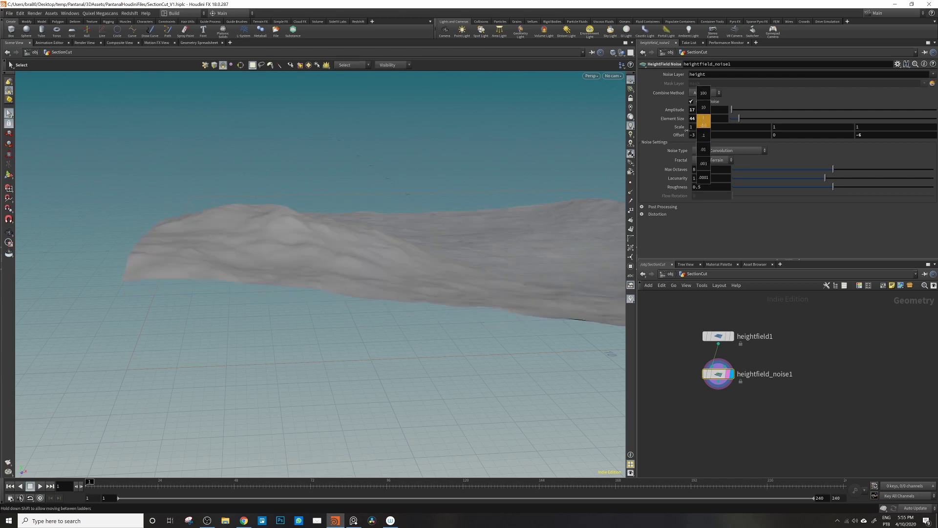
- Add a HeightField Distort by Noise node connected below heightfield_noise1
alt+drag(463, 279, 321, 322)
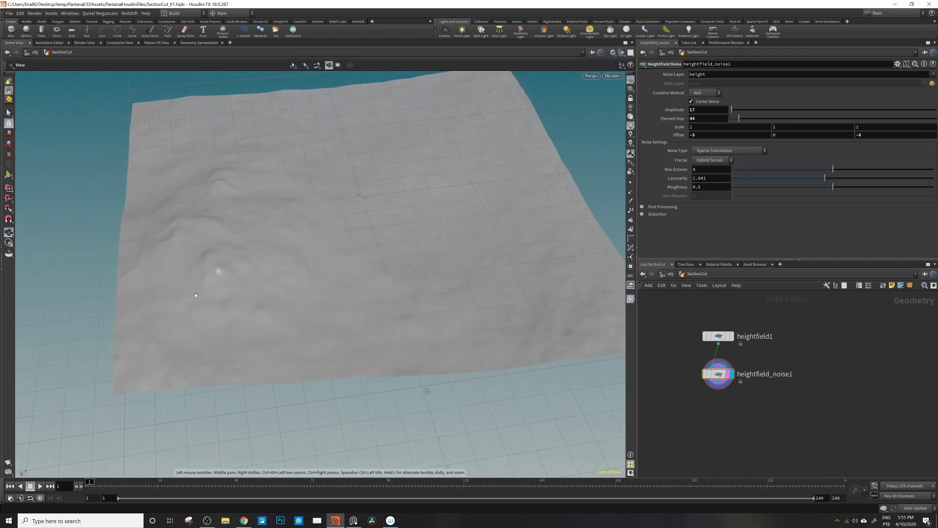
drag(289, 173, 173, 309)
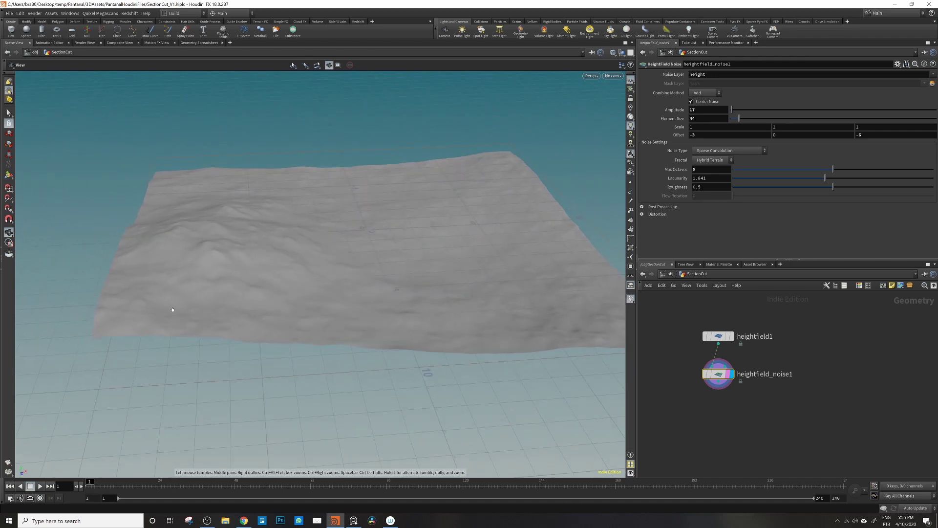
drag(284, 296, 286, 258)
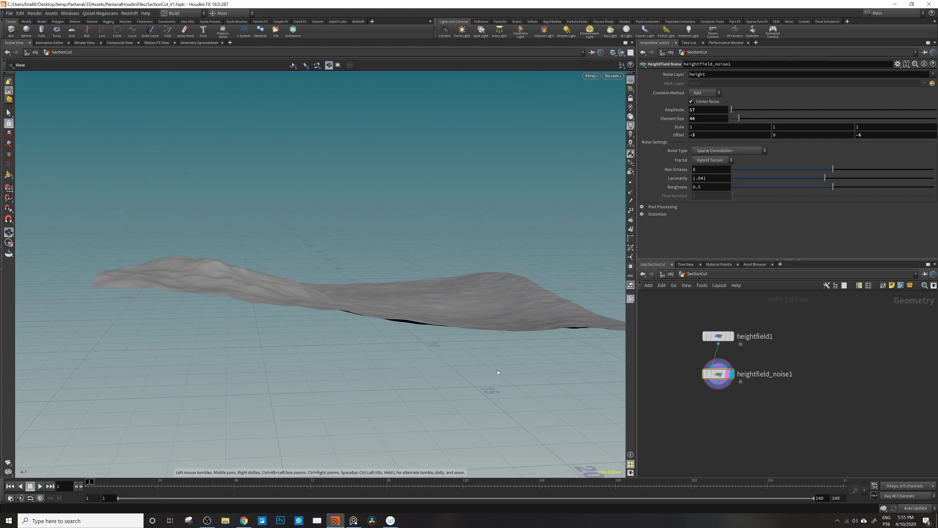
alt+drag(194, 328, 203, 347)
alt+drag(194, 287, 225, 274)
click(717, 385)
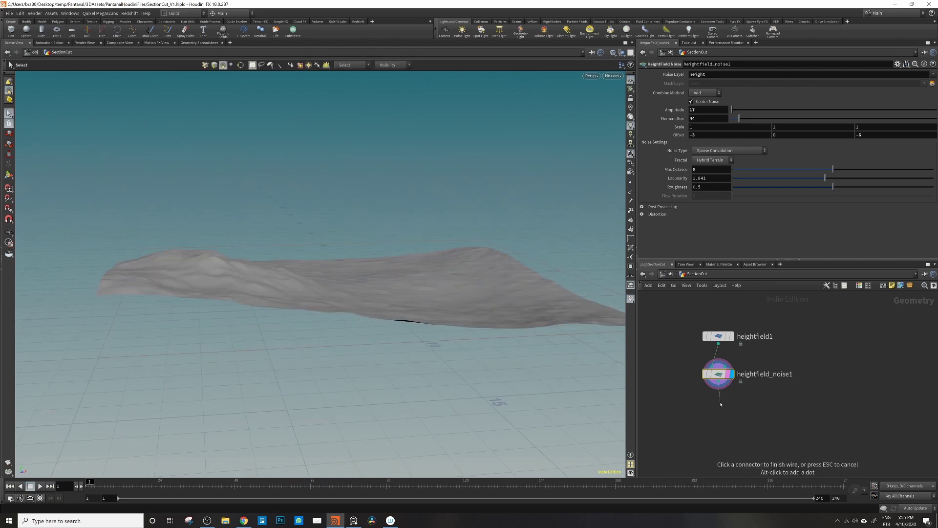
click(721, 404)
text(distor)
key(Down)
key(Return)
click(720, 404)
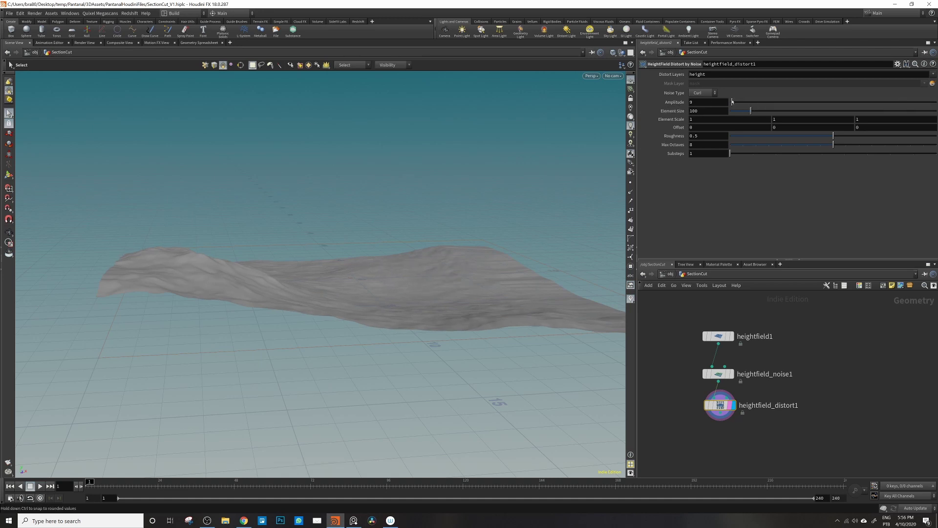
- Set the distortion's amplitude to 1 and its element size to 11
mouse_move(732, 101)
mouse_down()
mouse_move(744, 113)
mouse_move(730, 102)
mouse_up()
key(ctrl+z)
alt+drag(361, 249, 356, 262)
key(Escape)
drag(737, 111, 732, 111)
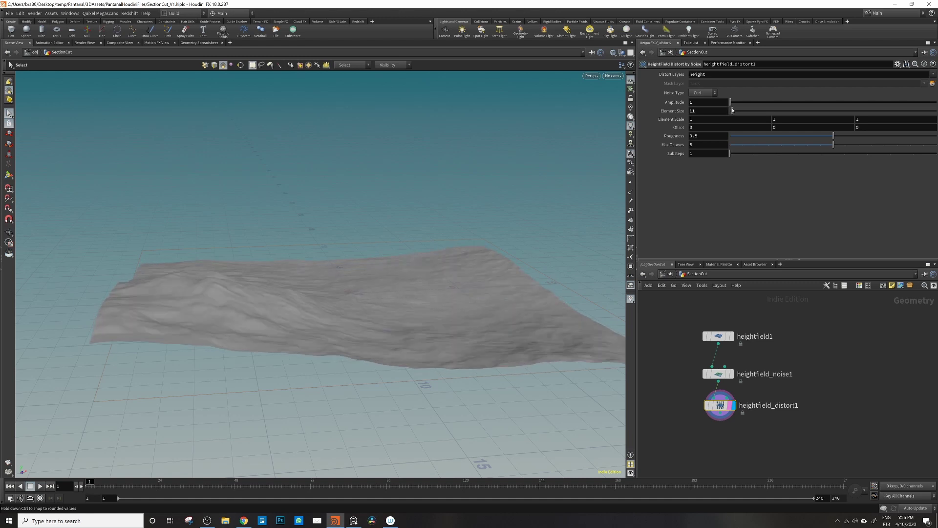
key(Escape)
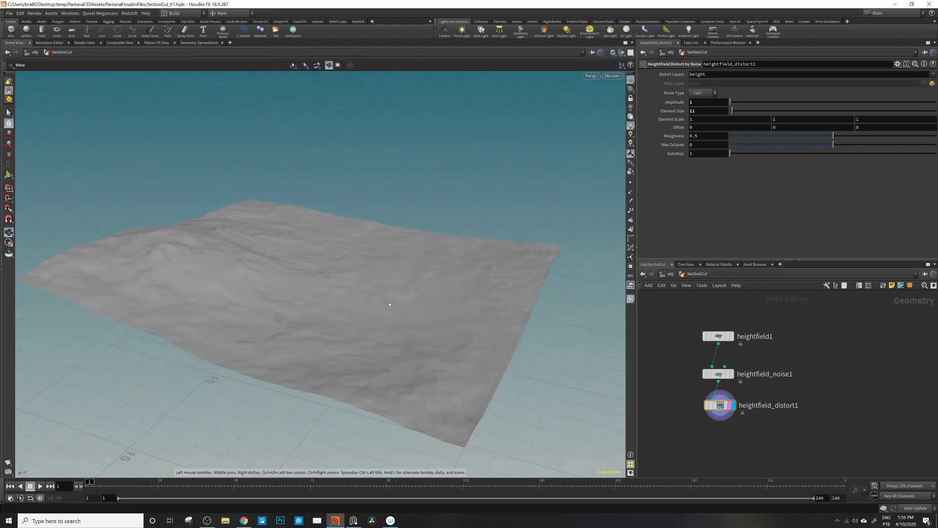
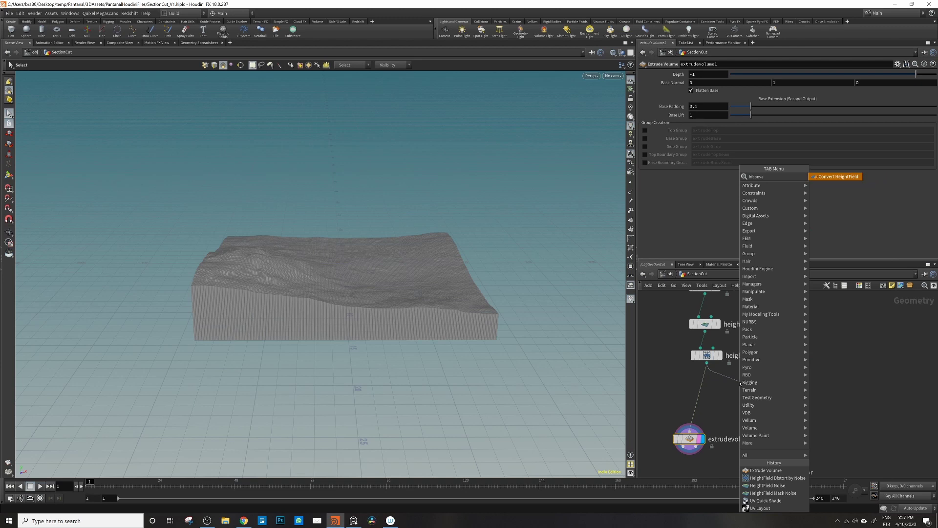
- Add a Convert HeightField node branching from heightfield_distort1 and display its polygon result
key(Return)
key(Return)
click(753, 387)
click(748, 386)
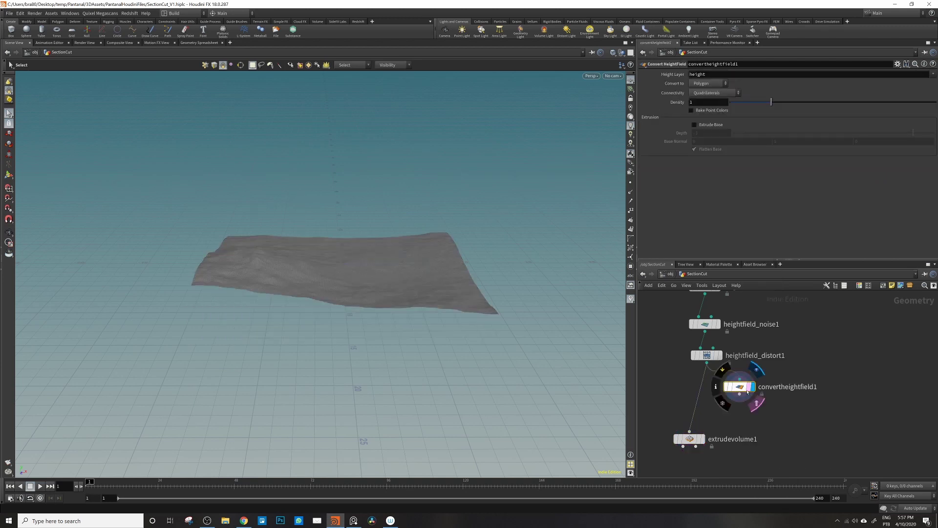
click(706, 83)
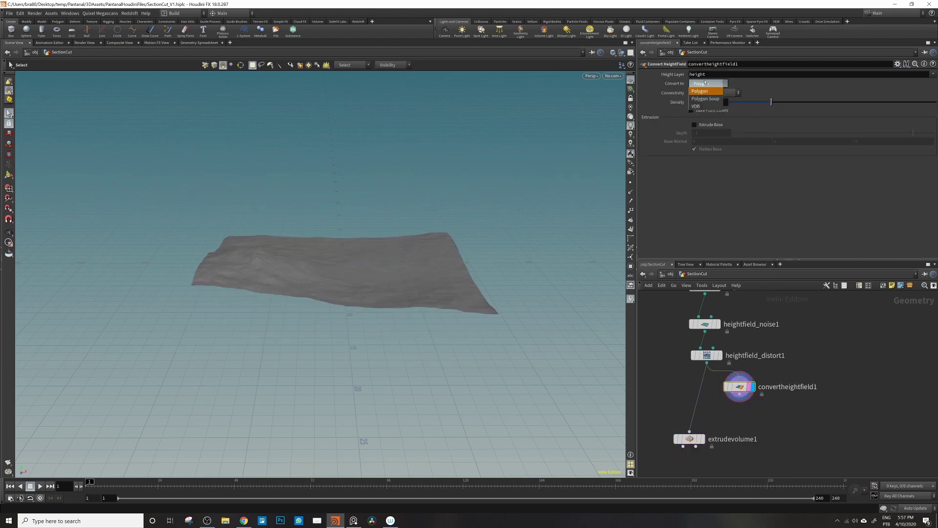
click(776, 339)
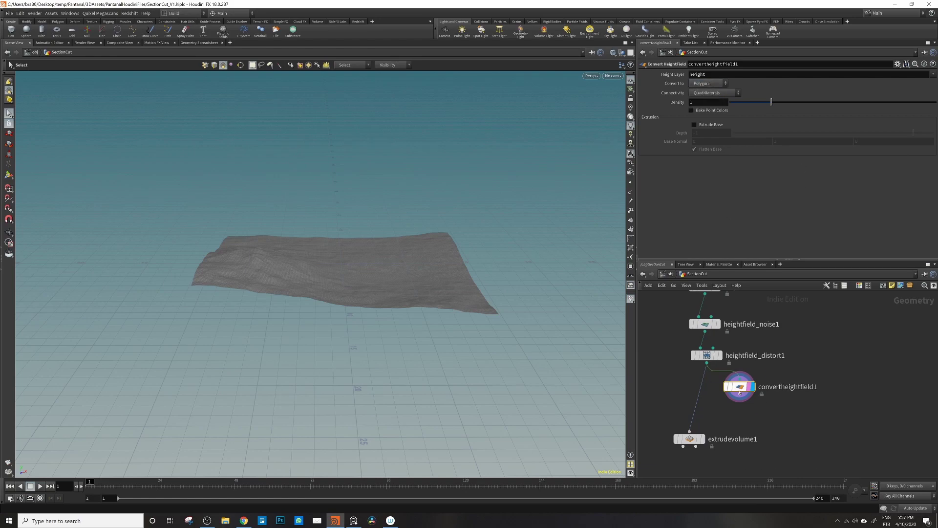
alt+drag(272, 249, 304, 297)
alt+right_drag(303, 297, 329, 328)
alt+drag(329, 328, 366, 280)
alt+right_drag(366, 280, 421, 289)
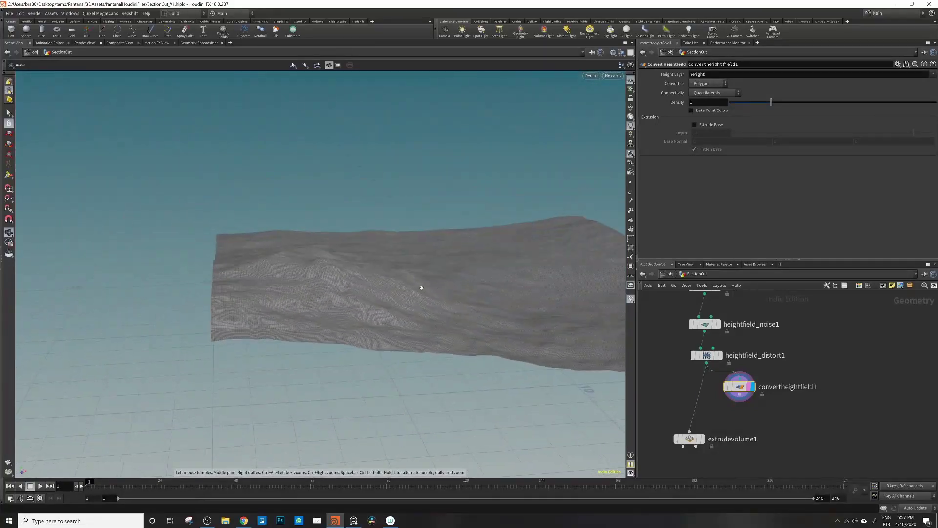
- Feed convertheightfield1 into extrudevolume1, display the extruded result, and align the two nodes beneath heightfield_distort1
drag(741, 389, 689, 431)
drag(694, 438, 715, 424)
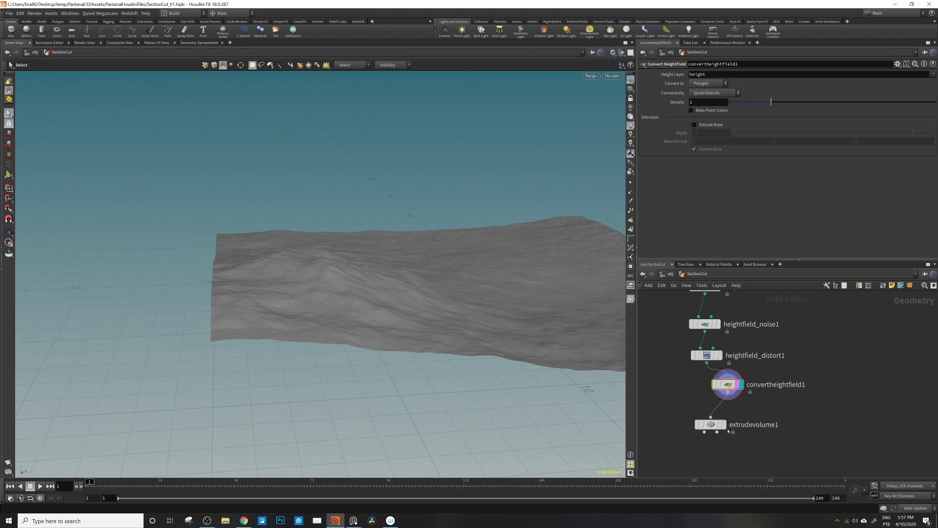
click(725, 425)
click(727, 428)
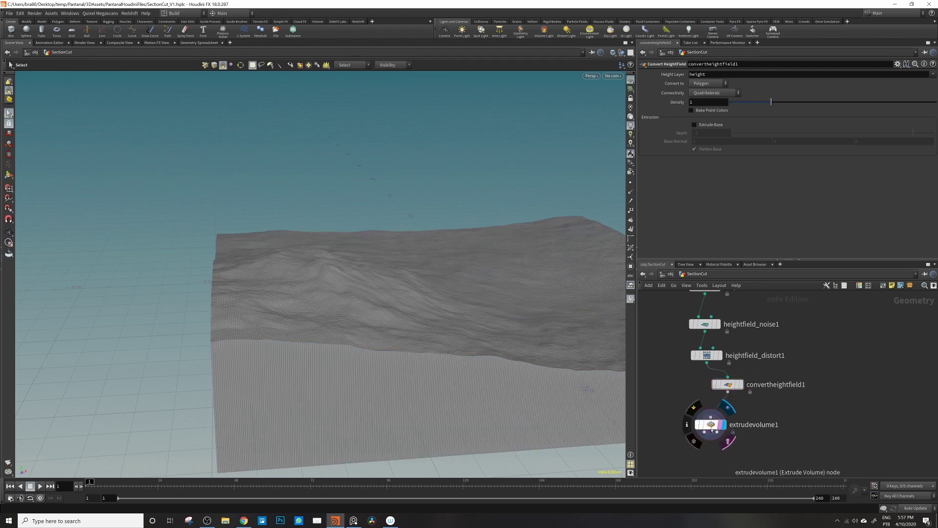
drag(728, 385, 712, 386)
drag(364, 393, 389, 393)
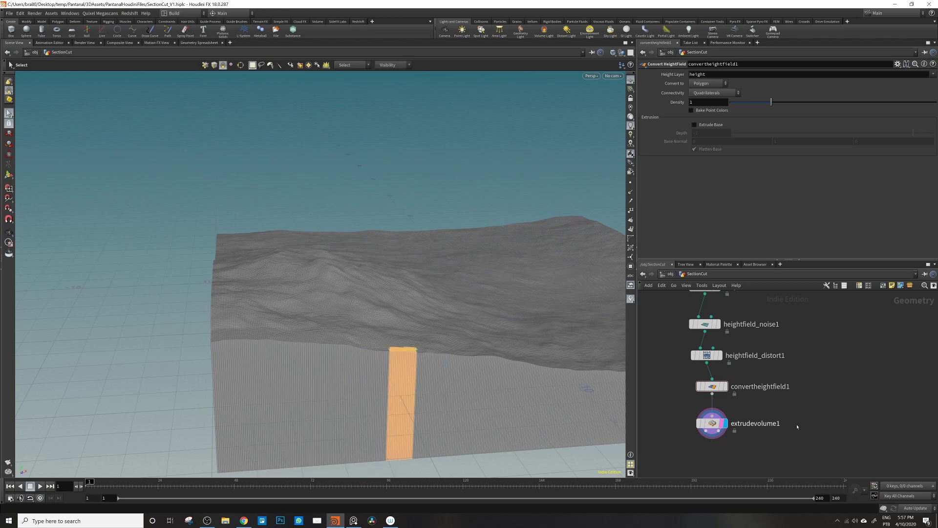
key(Escape)
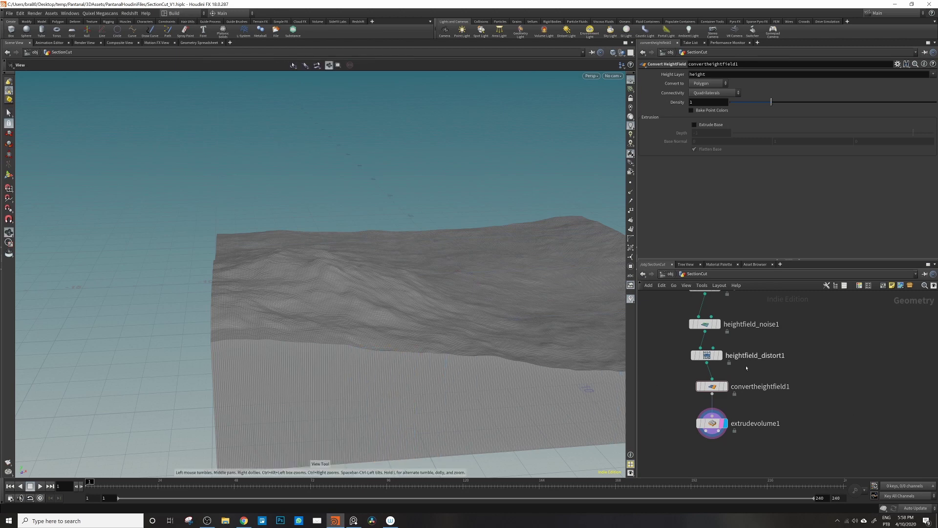
- Move convertheightfield1 aside and wire heightfield_distort1 directly into extrudevolume1 to compare the extruded mesh
mouse_move(713, 386)
mouse_down()
mouse_move(694, 385)
mouse_move(708, 386)
mouse_up()
drag(496, 387, 312, 323)
drag(707, 387, 809, 383)
drag(712, 424, 707, 420)
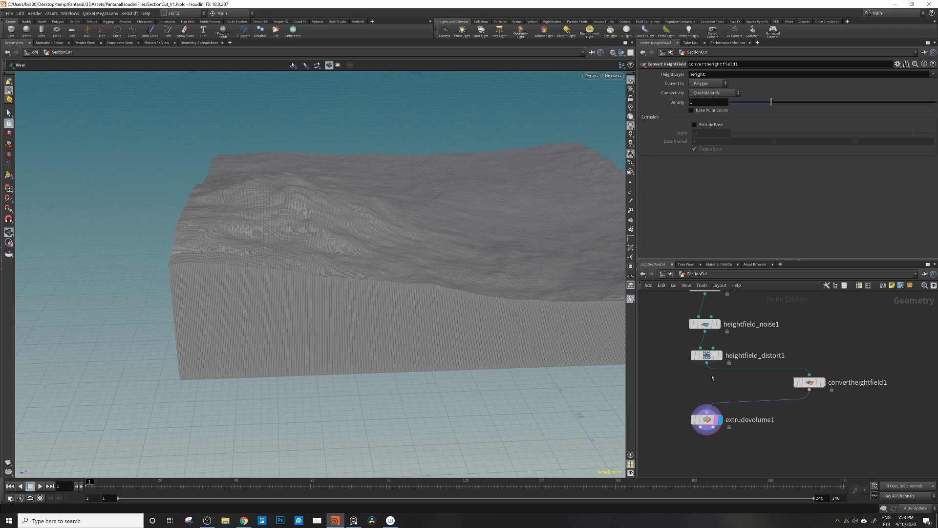
drag(707, 363, 709, 413)
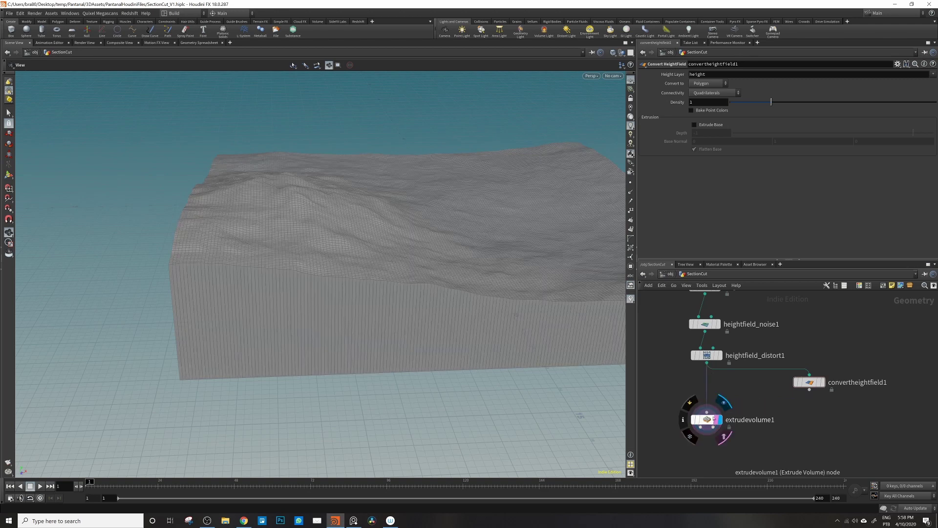
drag(369, 208, 308, 272)
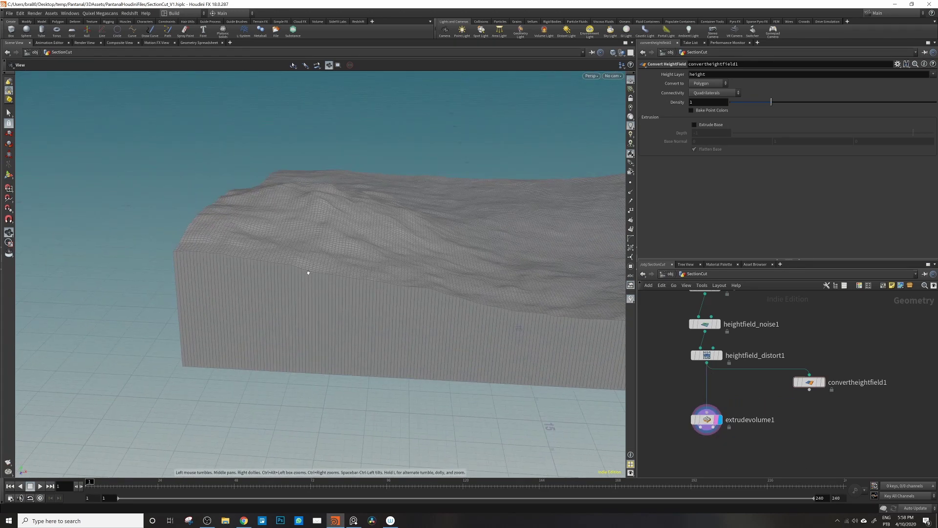
click(707, 419)
drag(492, 335, 362, 259)
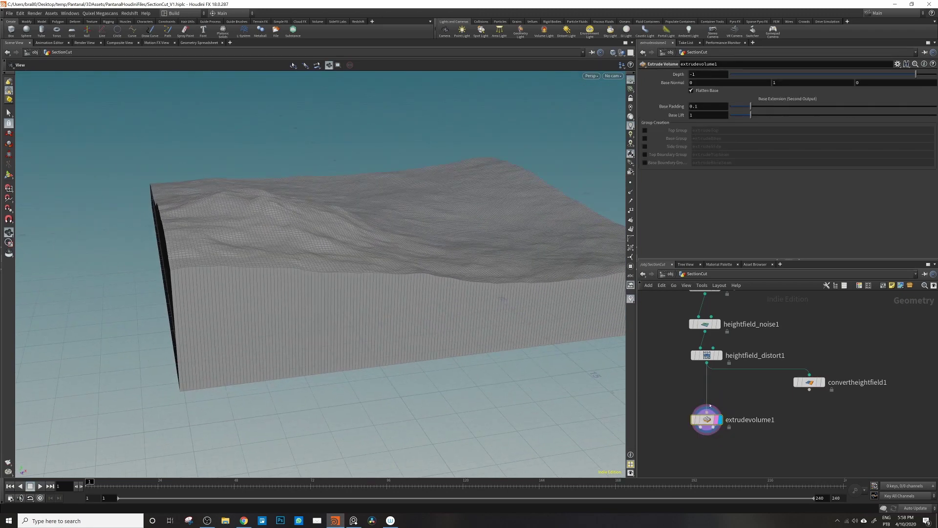
drag(705, 421, 704, 391)
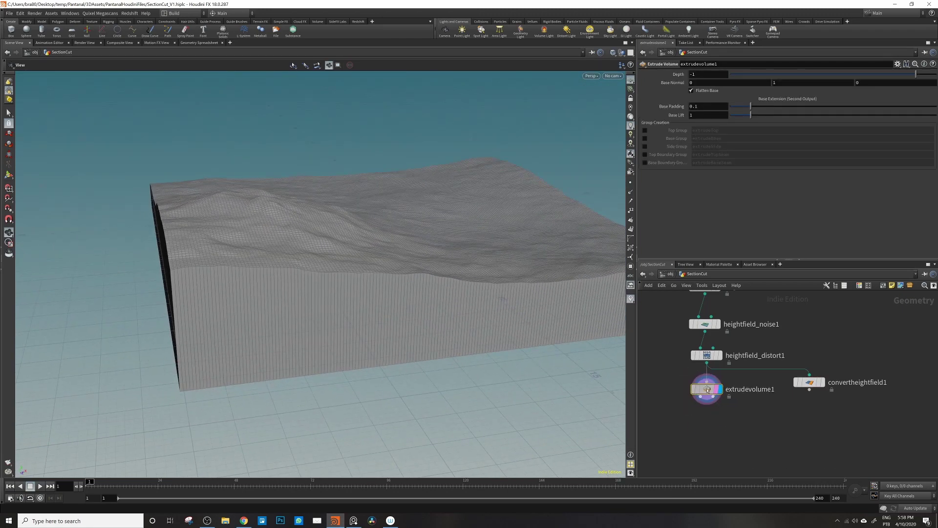
- Try a Subdivide node on the output of extrudevolume1, inspect the extruded walls, and delete the node
key(Tab)
text(subd)
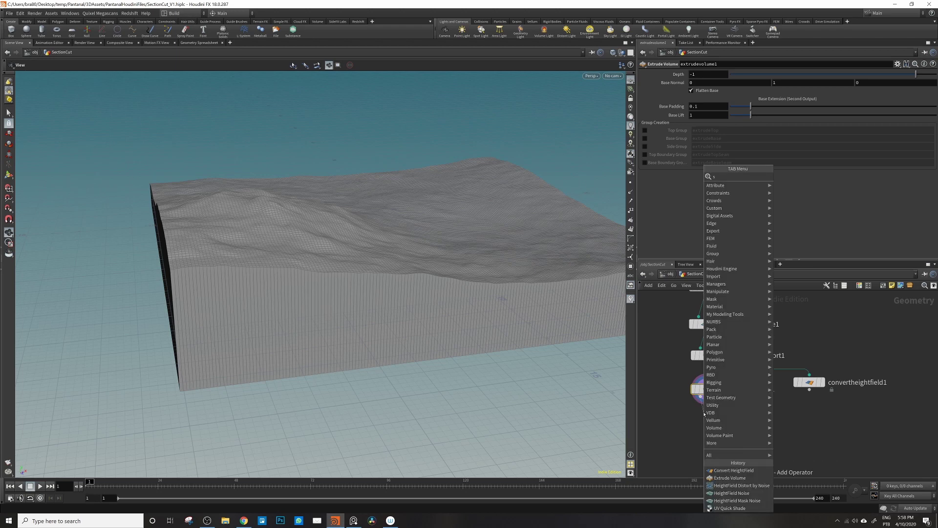
key(Return)
click(704, 415)
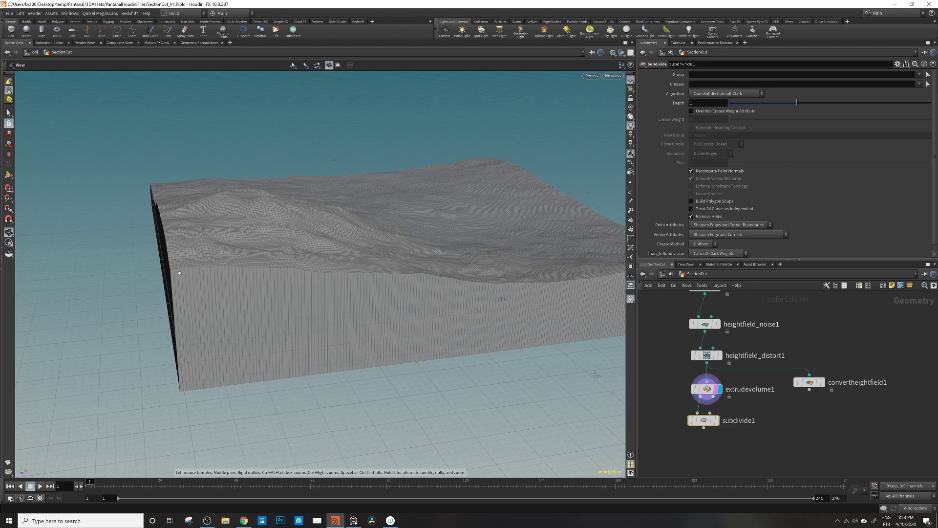
click(716, 421)
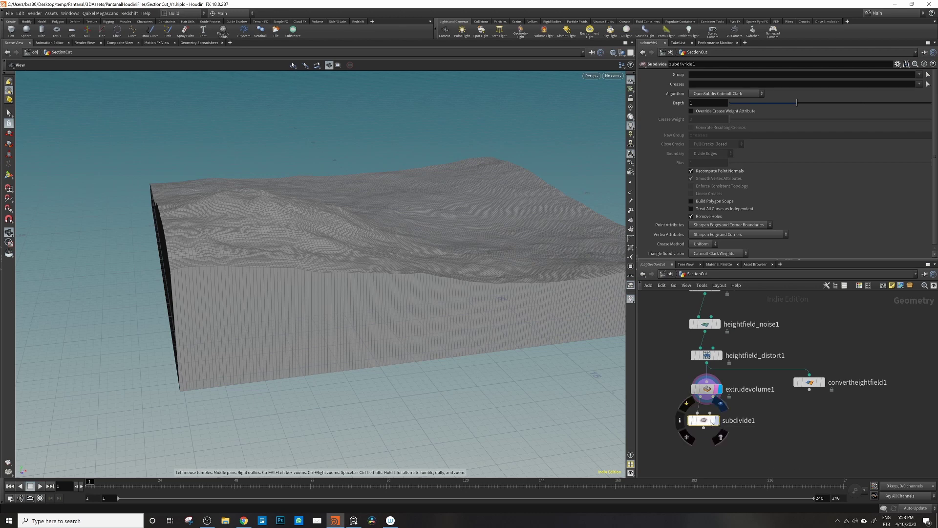
drag(211, 265, 232, 290)
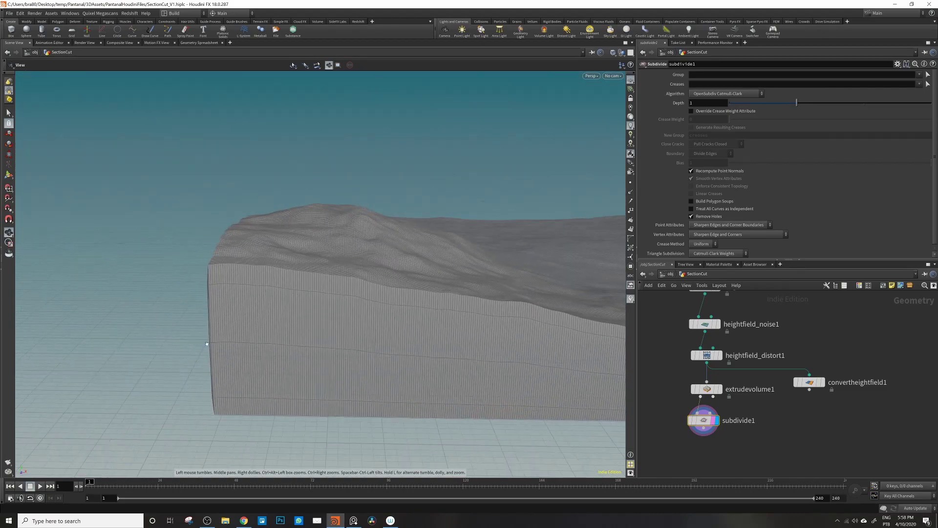
drag(328, 337, 306, 300)
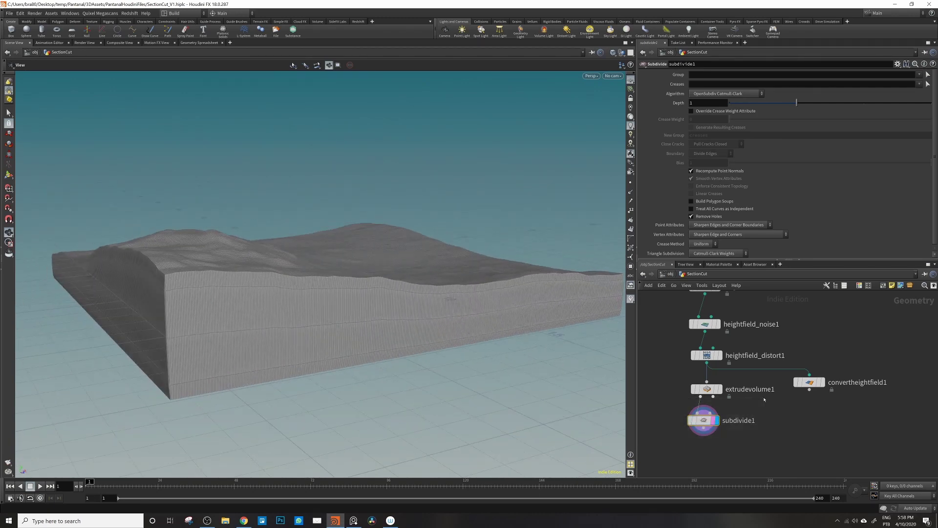
key(Delete)
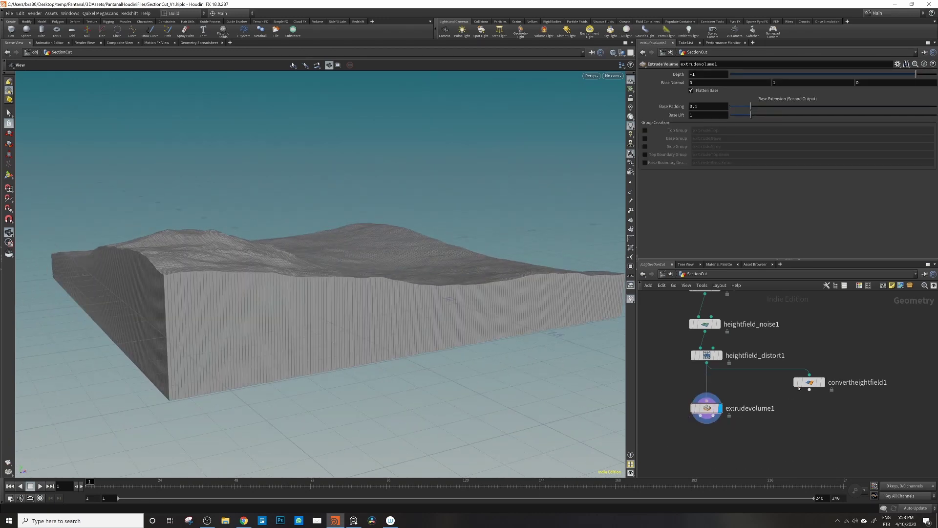
- Reinsert convertheightfield1 between heightfield_distort1 and extrudevolume1, spacing extrudevolume1 slightly lower in the network
drag(809, 382, 709, 384)
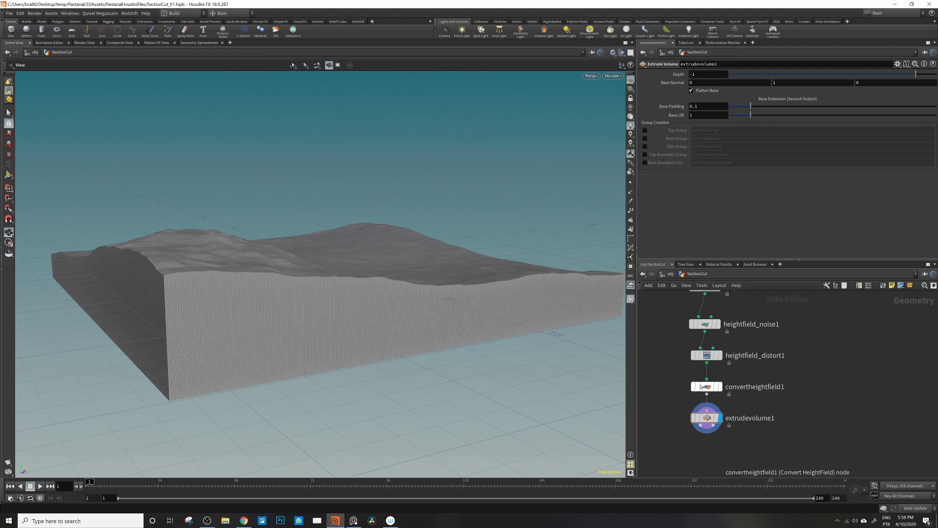
mouse_move(712, 418)
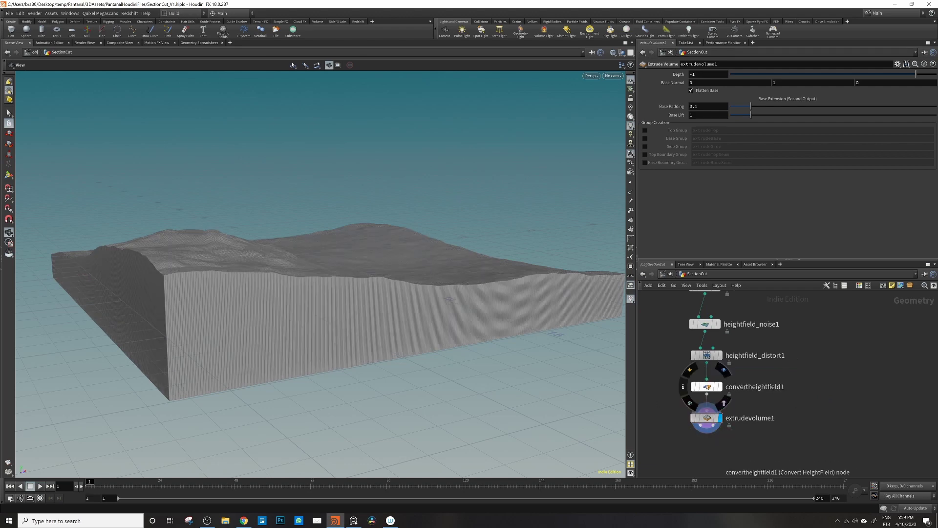
drag(390, 268, 333, 207)
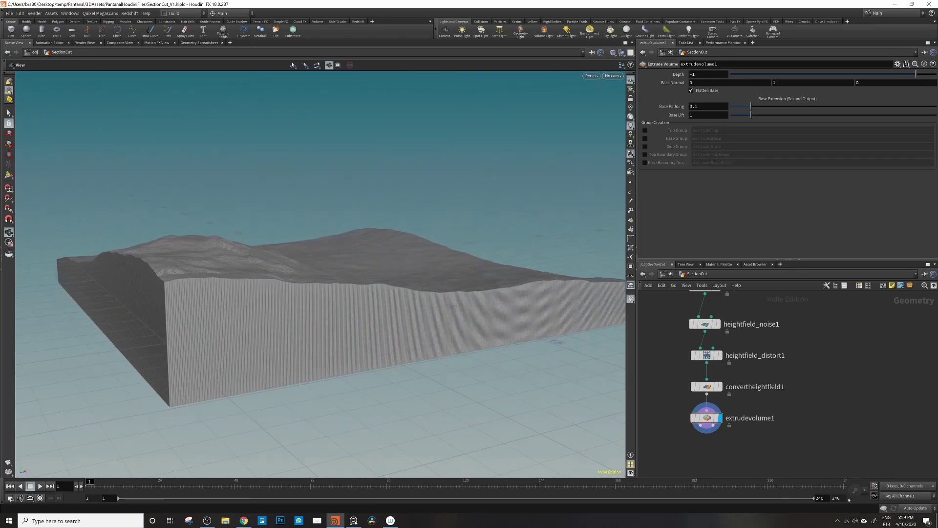
mouse_move(710, 421)
drag(710, 421, 710, 432)
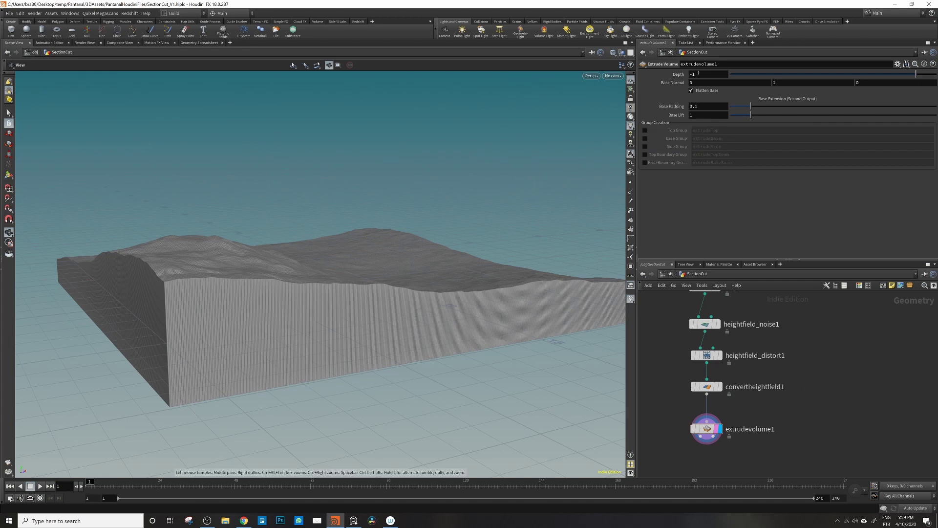
- Examine the extruded terrain block's top surface, side walls and underside from several angles
drag(375, 197, 249, 228)
mouse_move(86, 191)
mouse_down()
mouse_move(109, 199)
mouse_move(101, 184)
mouse_move(96, 202)
mouse_up()
drag(171, 208, 303, 178)
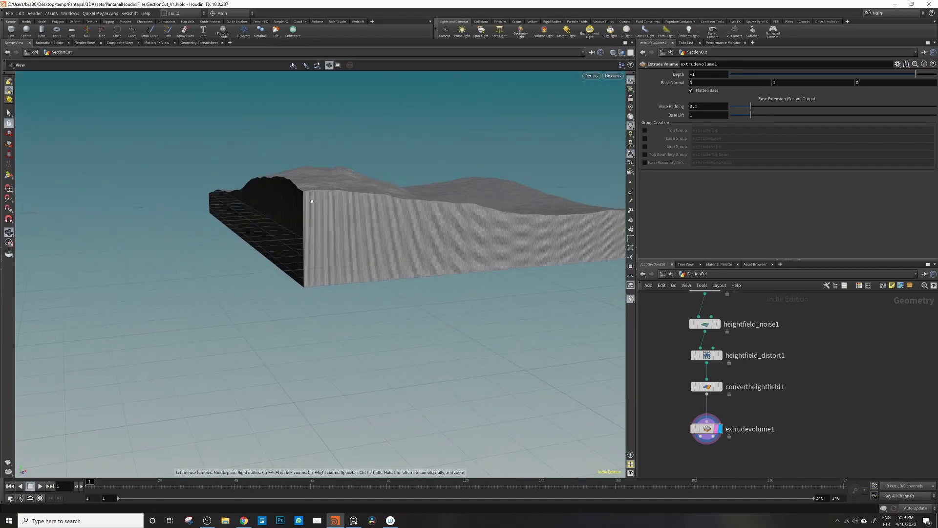
drag(321, 203, 277, 267)
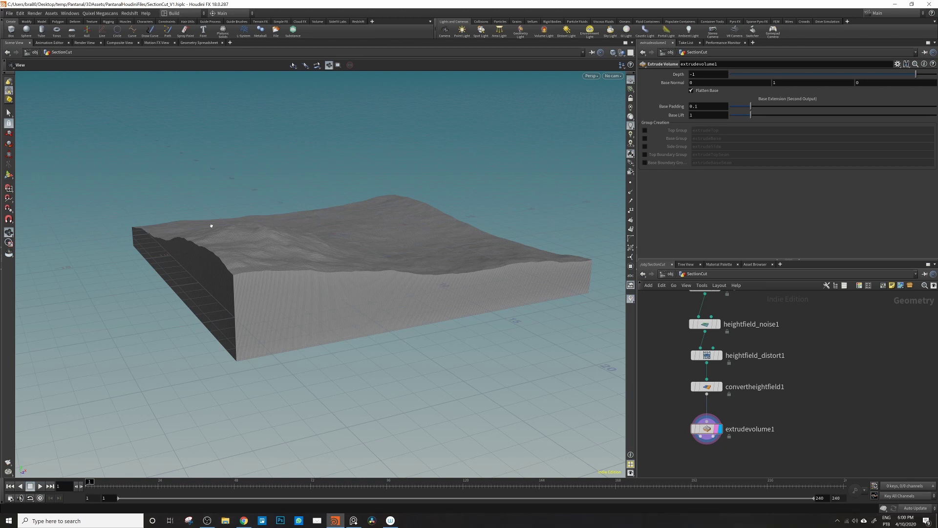
drag(249, 244, 177, 246)
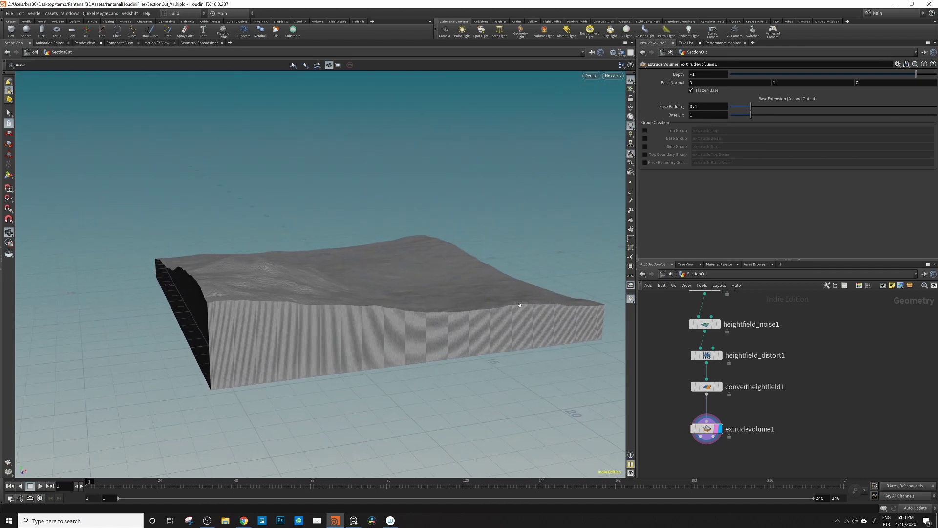
drag(153, 284, 234, 309)
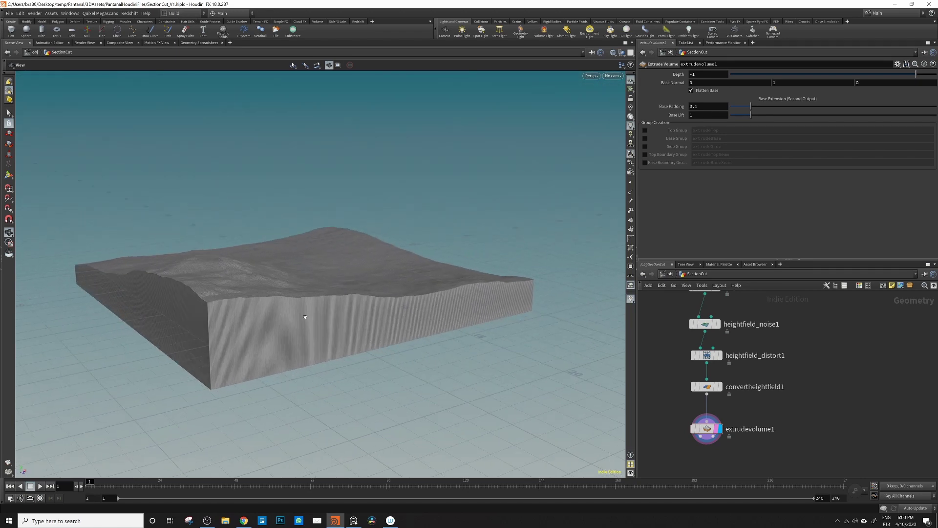
drag(328, 315, 278, 281)
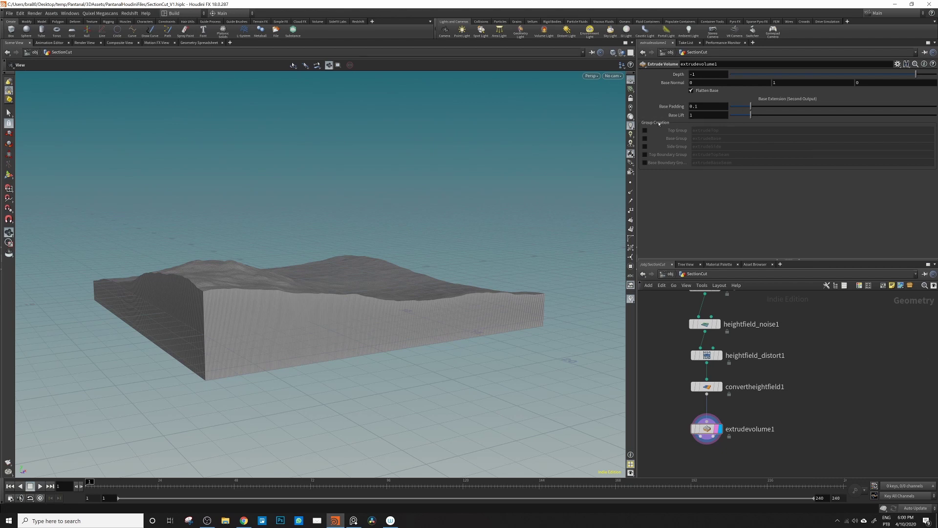
drag(263, 307, 328, 290)
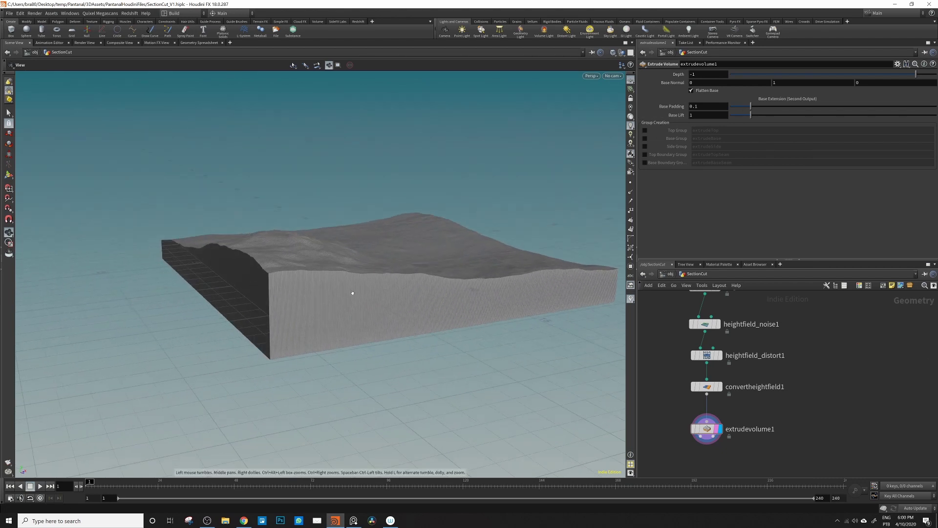
drag(365, 306, 314, 257)
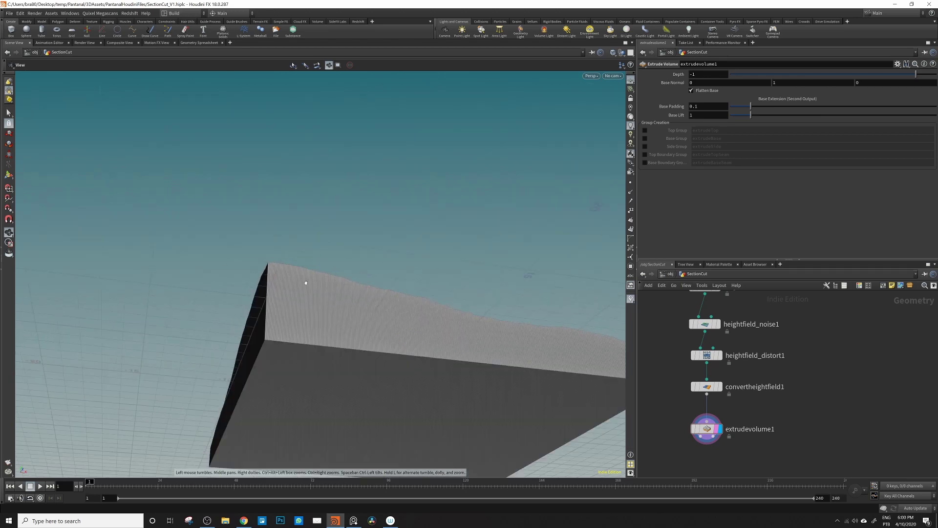
drag(333, 302, 342, 259)
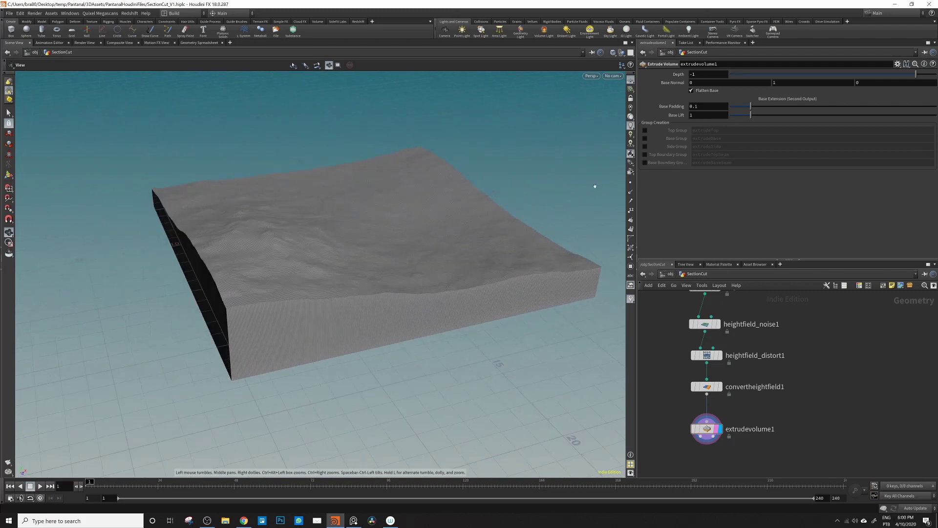
- Enable the extrudeTop, extrudeBase and extrudeSide groups on extrudevolume1 and check them in the node's information
click(645, 130)
click(644, 138)
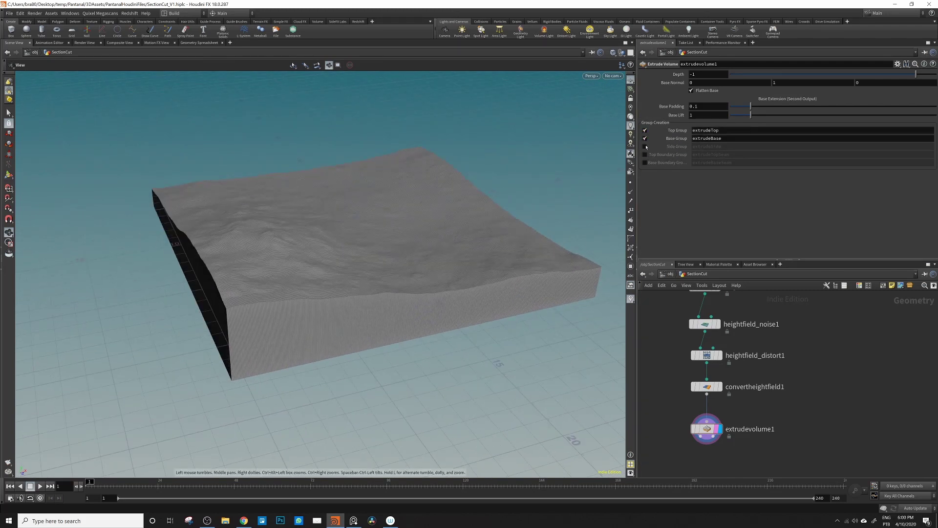
click(645, 146)
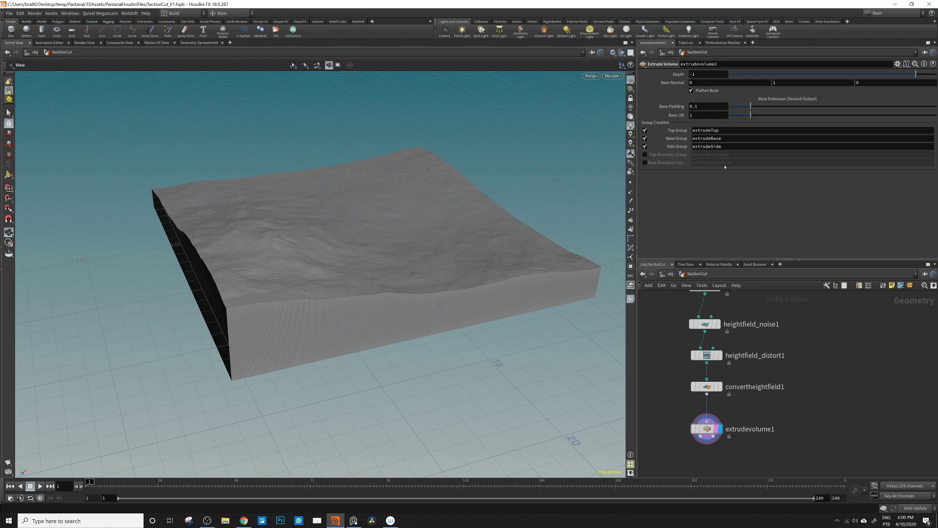
middle_drag(802, 420, 796, 370)
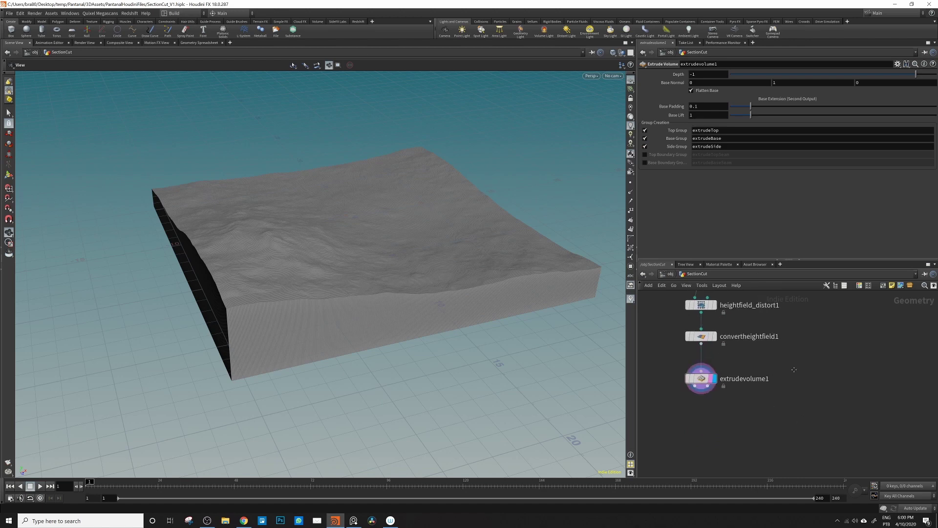
middle_click(703, 381)
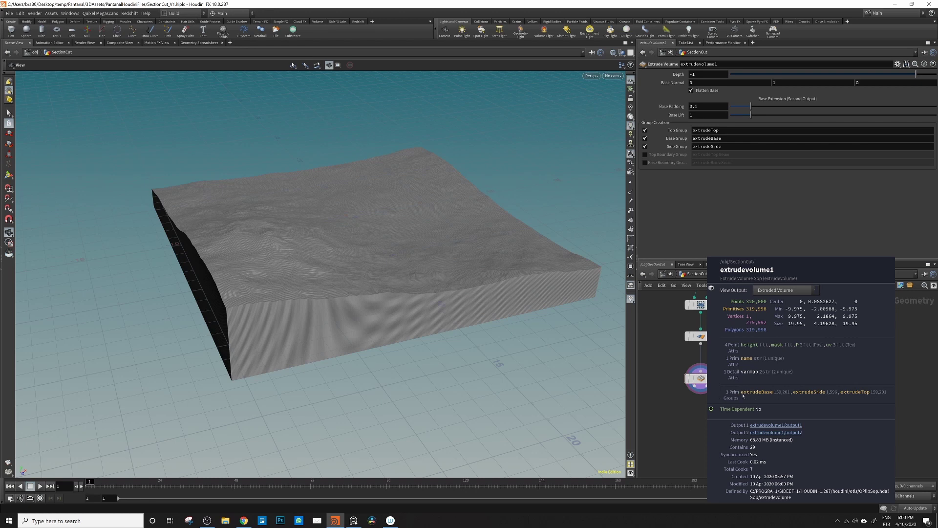
- Save the scene file after viewing the extruded terrain block from a few angles
click(692, 412)
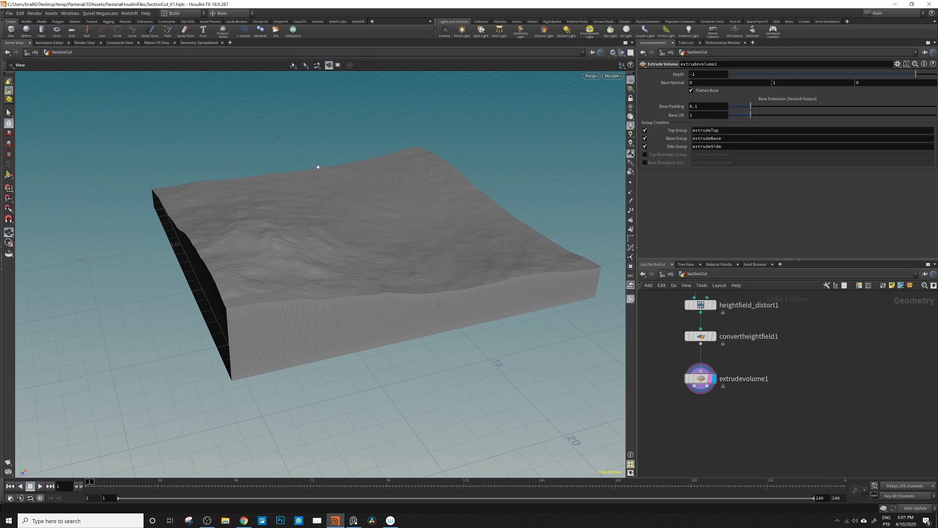
drag(361, 261, 329, 219)
right_drag(329, 218, 343, 211)
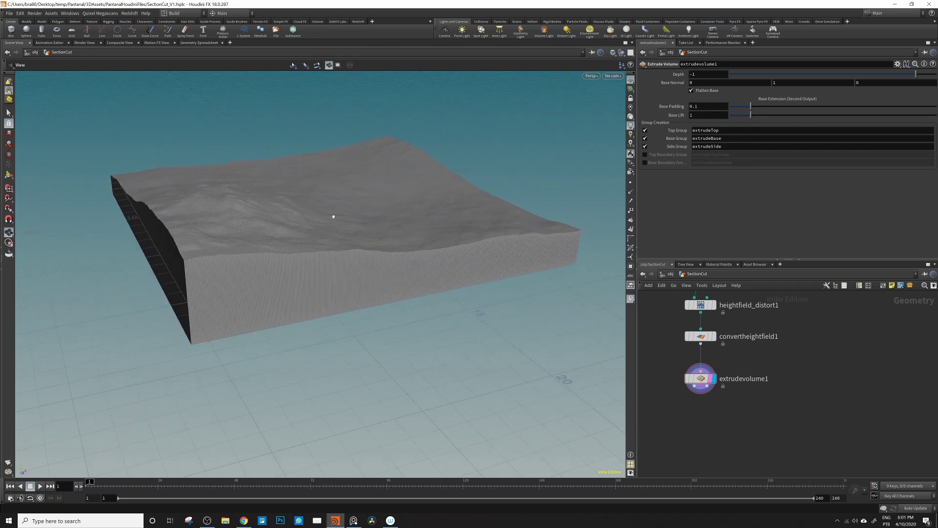
drag(342, 211, 329, 230)
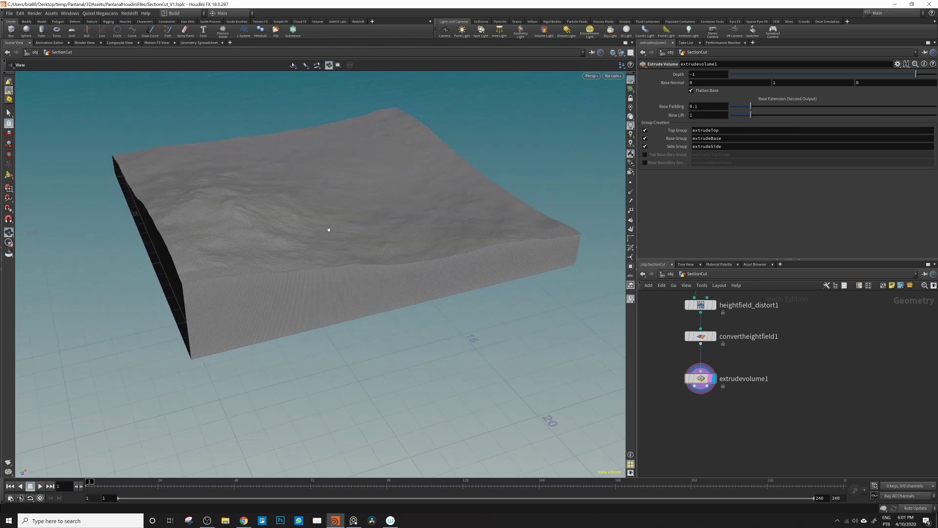
key(ctrl+s)
- Add a UV Flatten node to extrudevolume1's output and display its result
click(700, 384)
key(Tab)
text(uvflat)
key(Return)
click(706, 408)
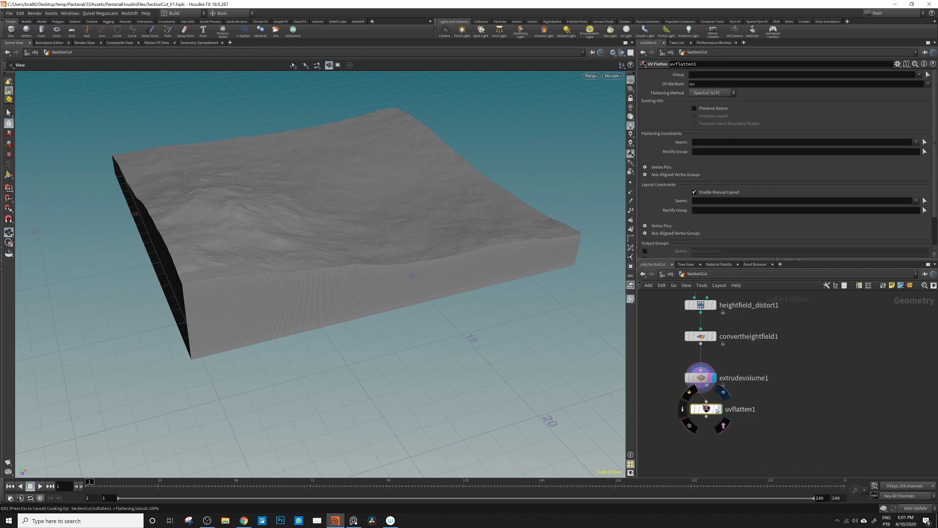
click(718, 409)
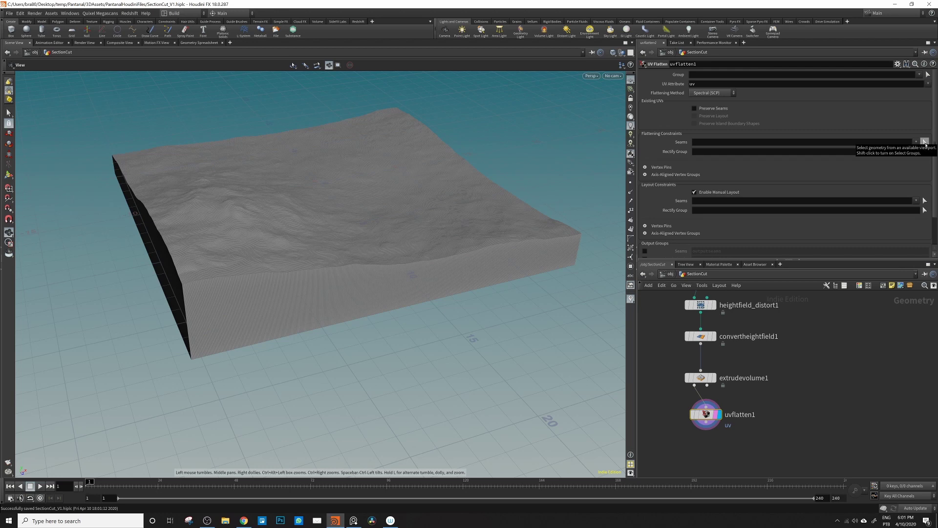
- Start picking uvflatten1's flattening seams on the block and select the edges around the terrain's top rim
click(924, 141)
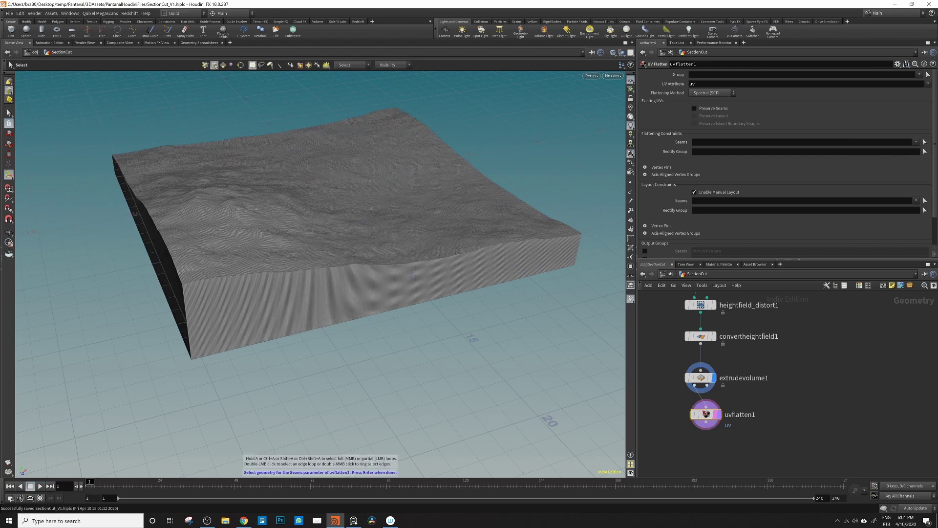
scroll(255, 269, up, 5)
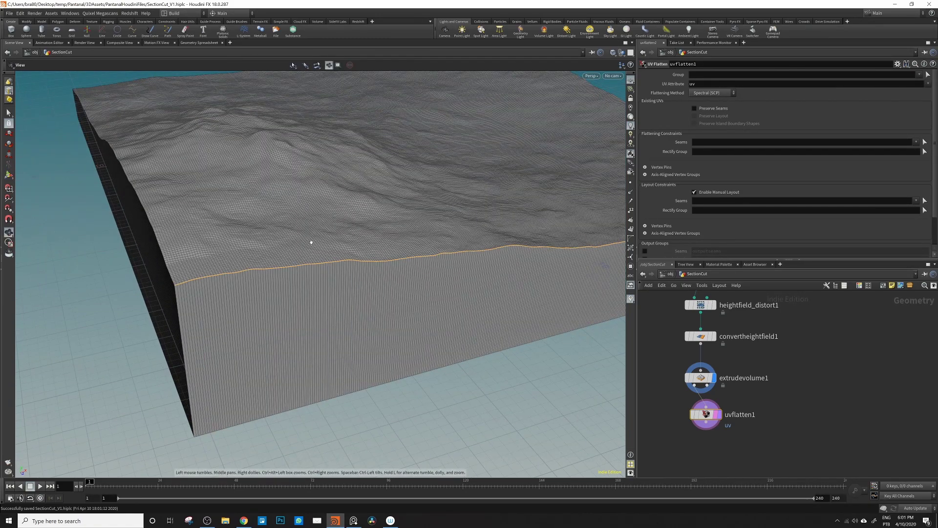
alt+drag(389, 224, 459, 208)
scroll(237, 280, up, 3)
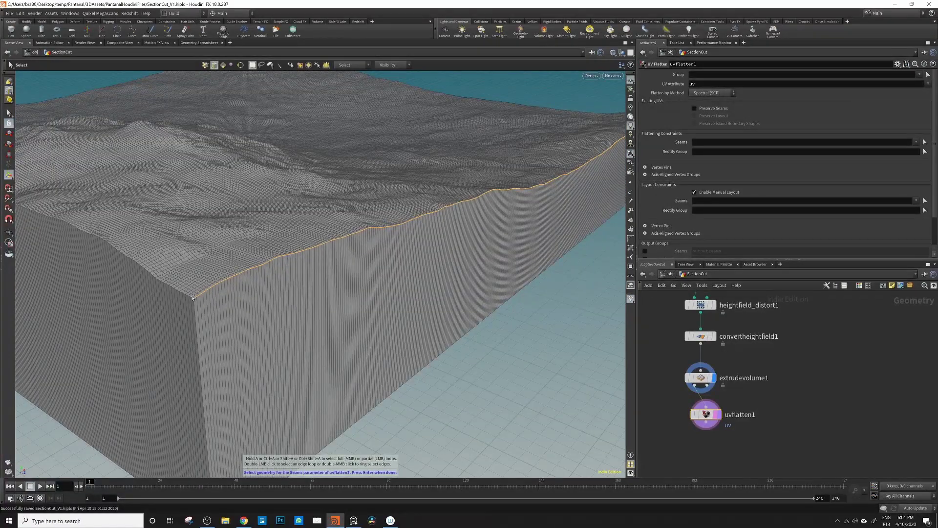
alt+drag(352, 247, 422, 291)
alt+middle_drag(422, 291, 193, 213)
alt+drag(193, 213, 534, 268)
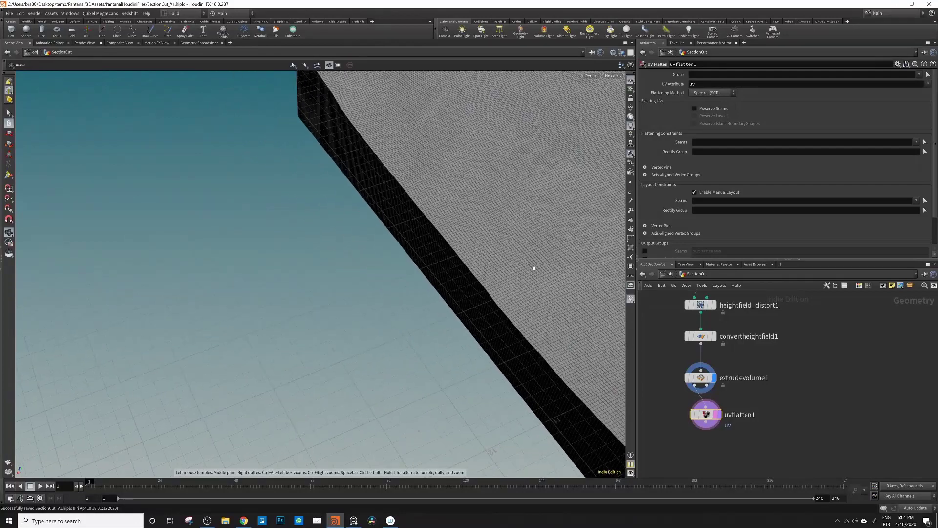
alt+middle_drag(534, 267, 286, 216)
alt+right_drag(285, 215, 387, 303)
alt+middle_drag(387, 303, 323, 224)
alt+right_drag(322, 225, 317, 294)
double_click(317, 293)
shift+double_click(303, 292)
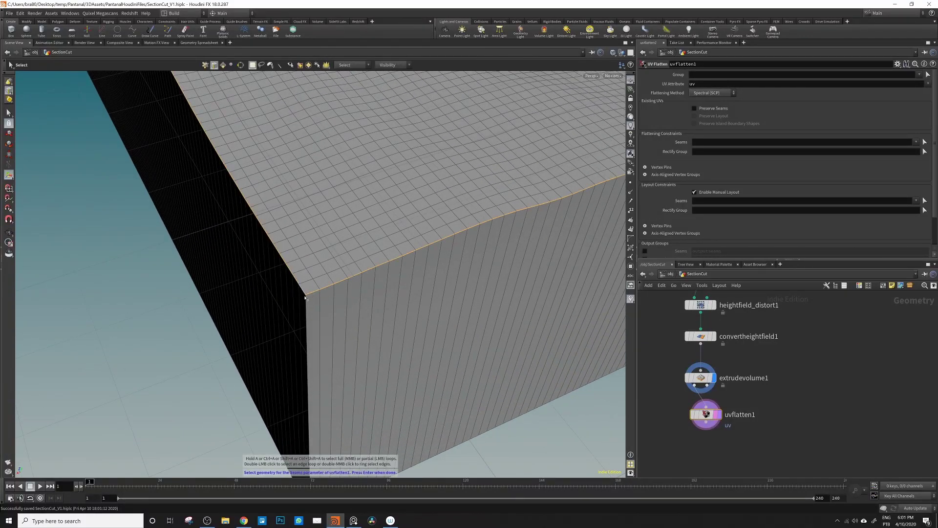
shift+double_click(307, 303)
- Add the edges around the block's base to the seam selection
alt+drag(307, 303, 253, 256)
shift+double_click(322, 433)
shift+double_click(312, 430)
shift+double_click(253, 365)
key(Escape)
drag(253, 365, 307, 322)
key(Return)
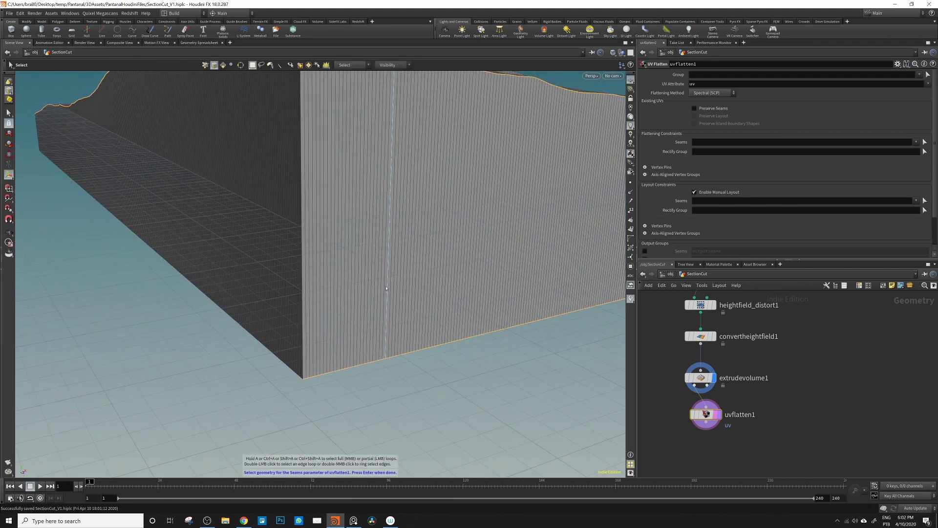
- Add the block's vertical corner edges to the selection and apply it as uvflatten1's seams
click(303, 332)
key(Escape)
drag(157, 245, 275, 213)
key(Return)
key(Escape)
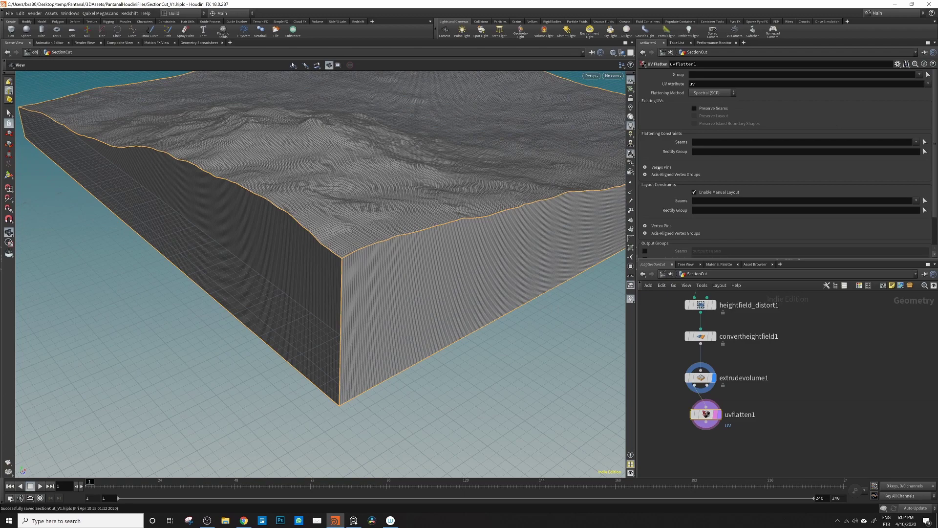
- Undo the last node move, check the block's walls and corners, and show the flattened islands in the UV view
drag(427, 198, 592, 191)
key(ctrl+z)
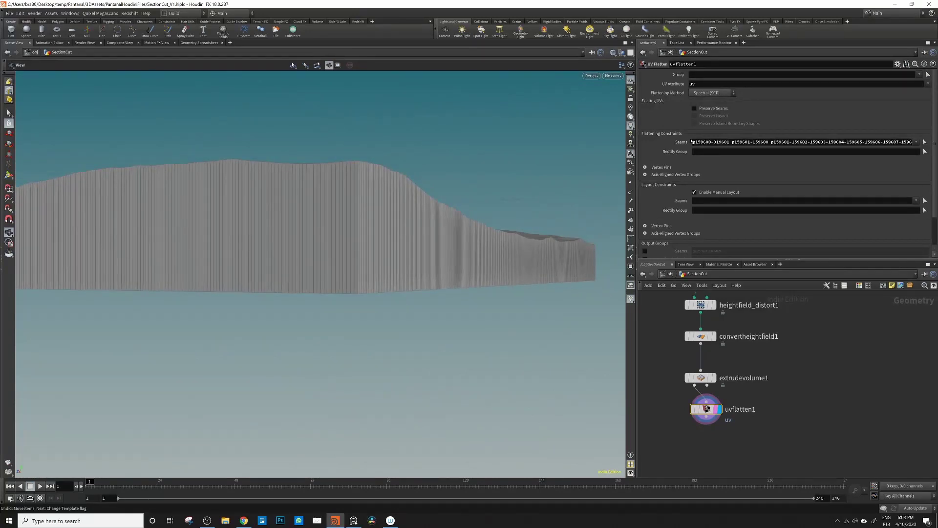
drag(371, 316, 341, 288)
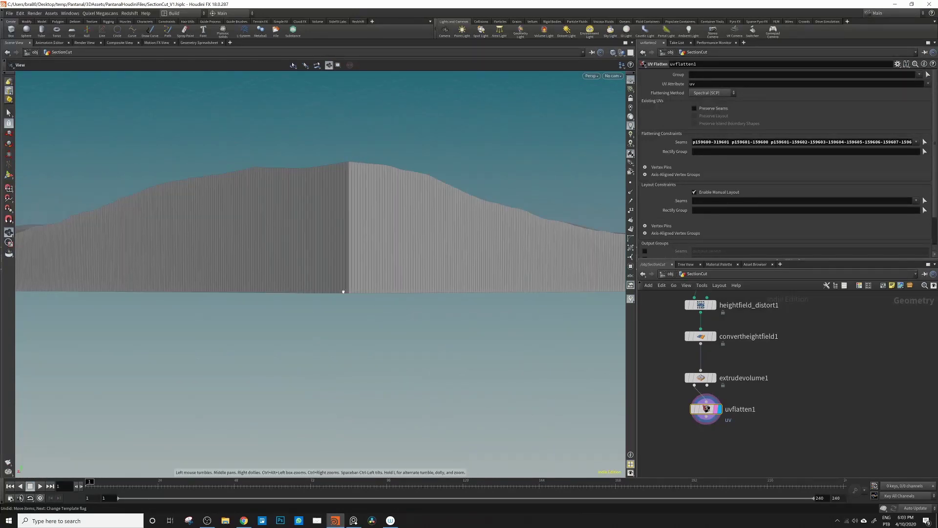
right_drag(342, 289, 510, 265)
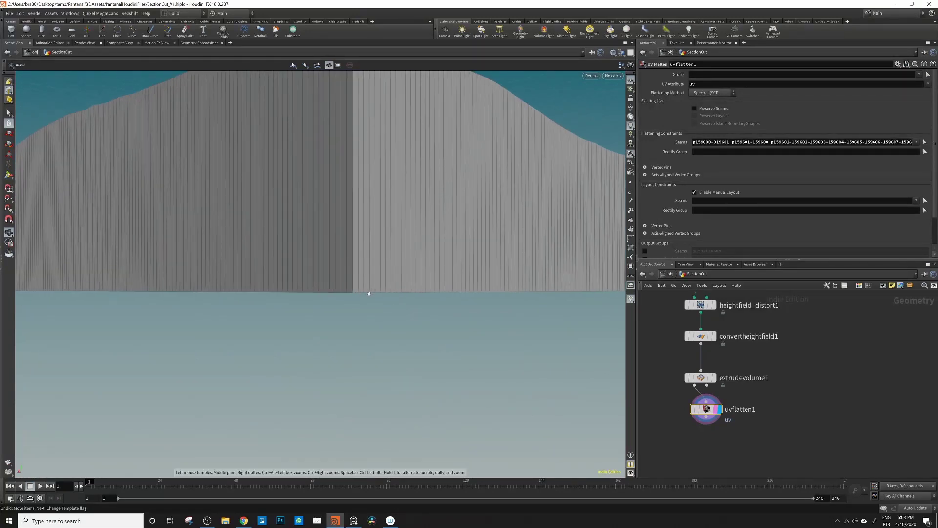
drag(371, 289, 301, 277)
right_drag(301, 276, 325, 249)
drag(324, 249, 326, 260)
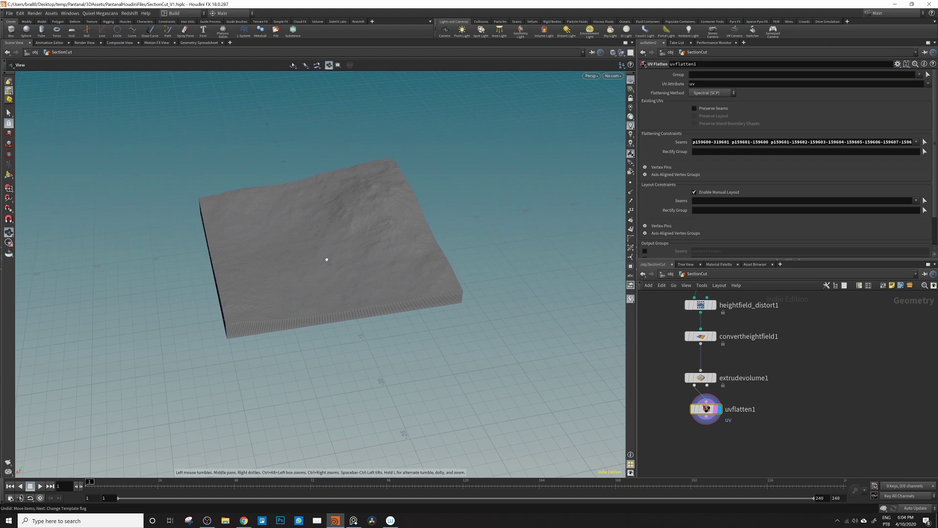
key(space+5)
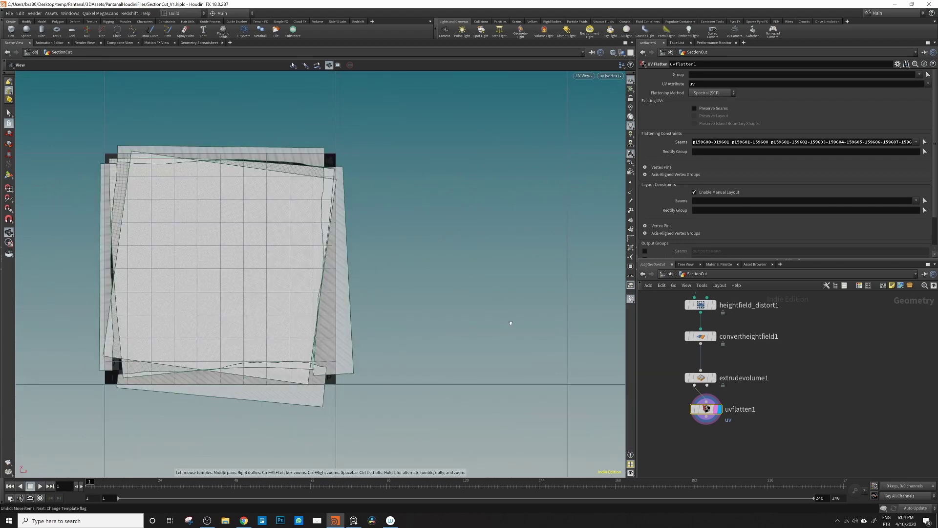
- Add a UV Layout node below uvflatten1 and display its result
drag(712, 414, 707, 411)
middle_drag(713, 431, 735, 417)
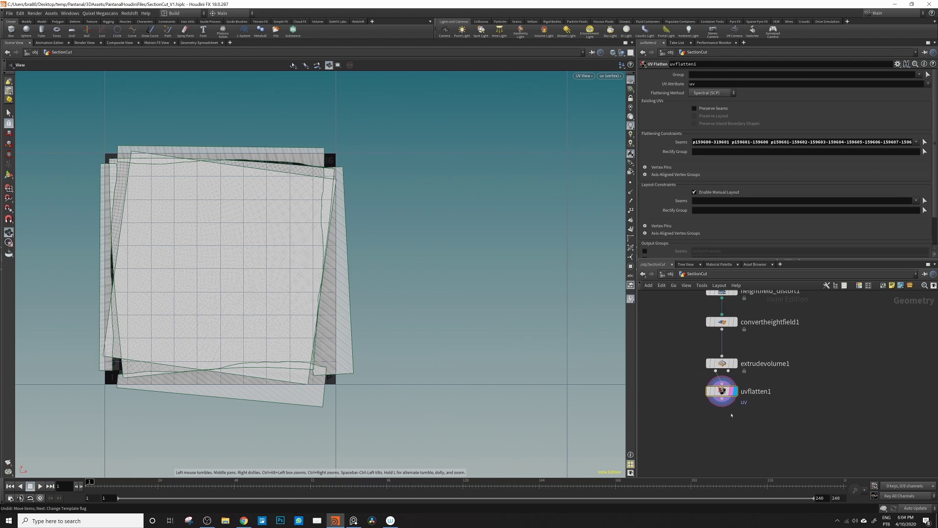
key(Tab)
text(uvlay)
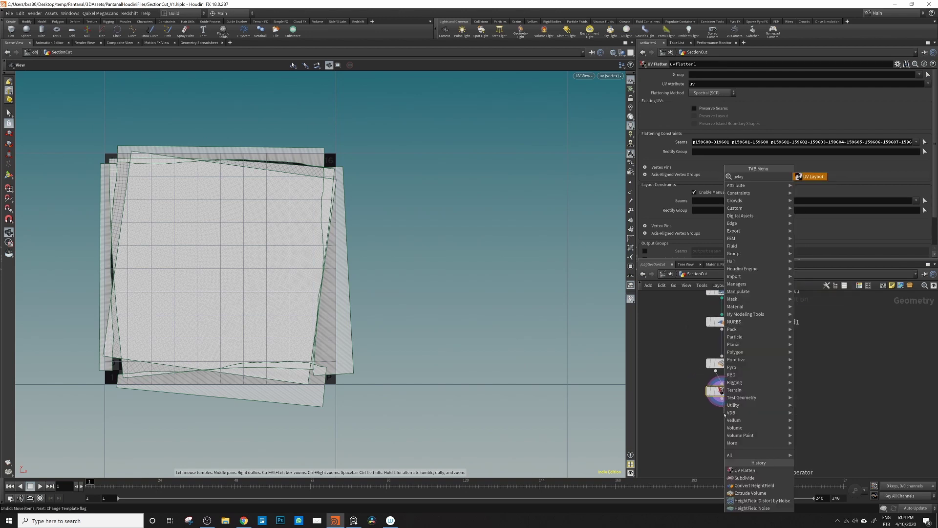
key(Return)
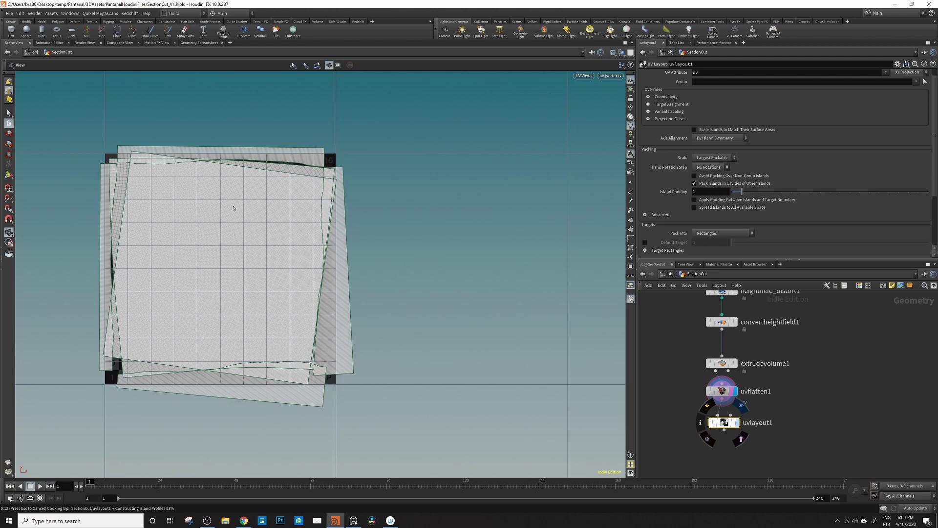
click(733, 423)
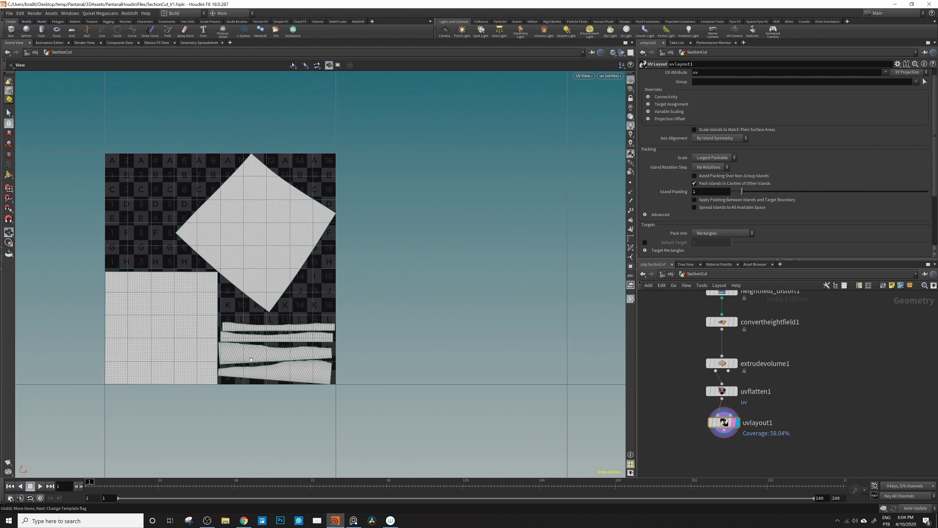
- Inspect the packed UV islands and align uvlayout1 directly beneath uvflatten1 in the network
scroll(253, 357, up, 5)
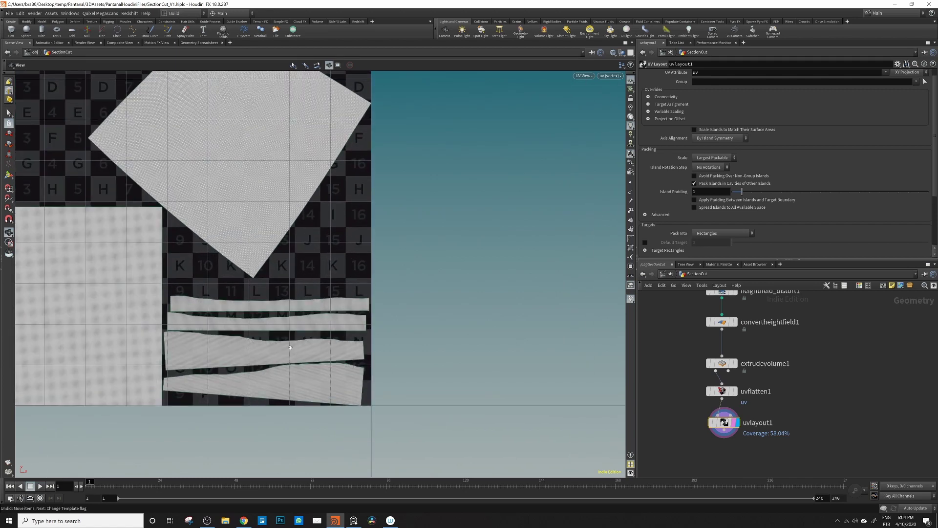
scroll(306, 351, down, 3)
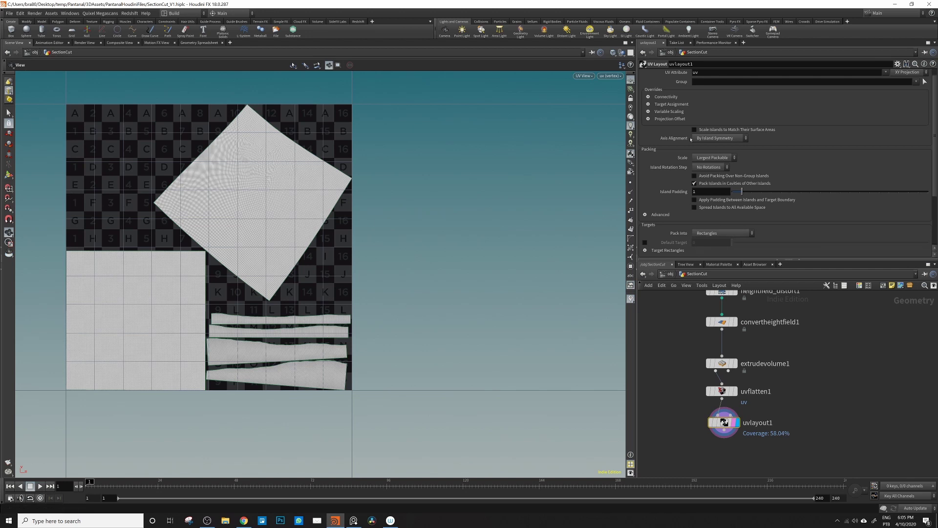
drag(724, 422, 722, 424)
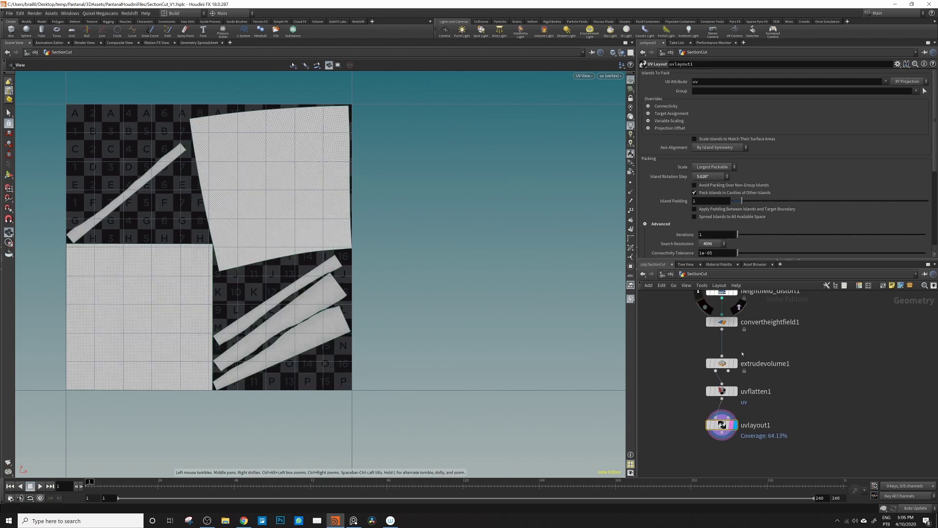
drag(720, 426, 720, 421)
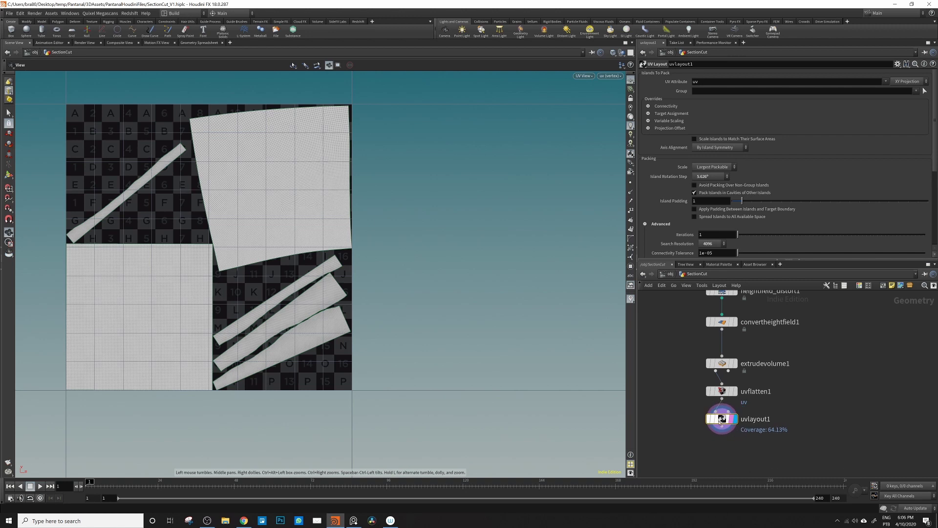
- Try extrudeSide as uvlayout1's group of islands to pack, and switch the group to extrudeBase
click(916, 92)
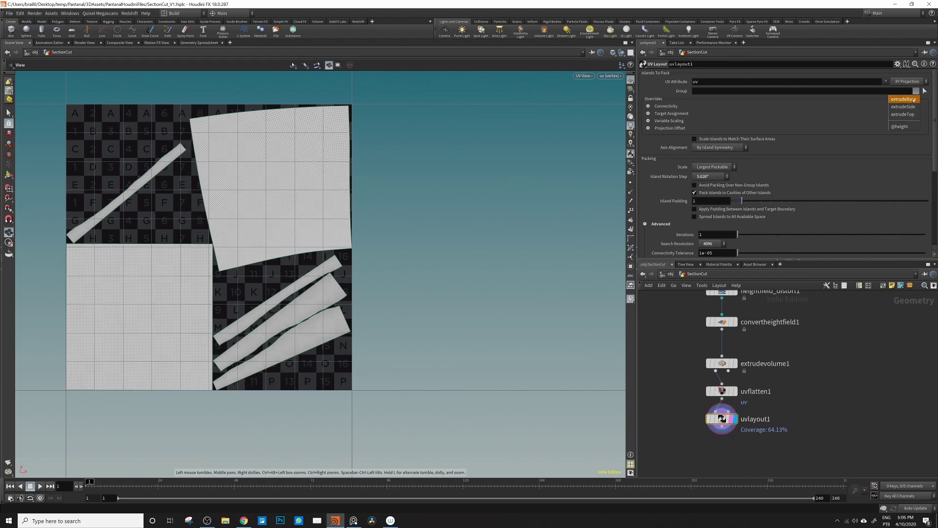
click(912, 107)
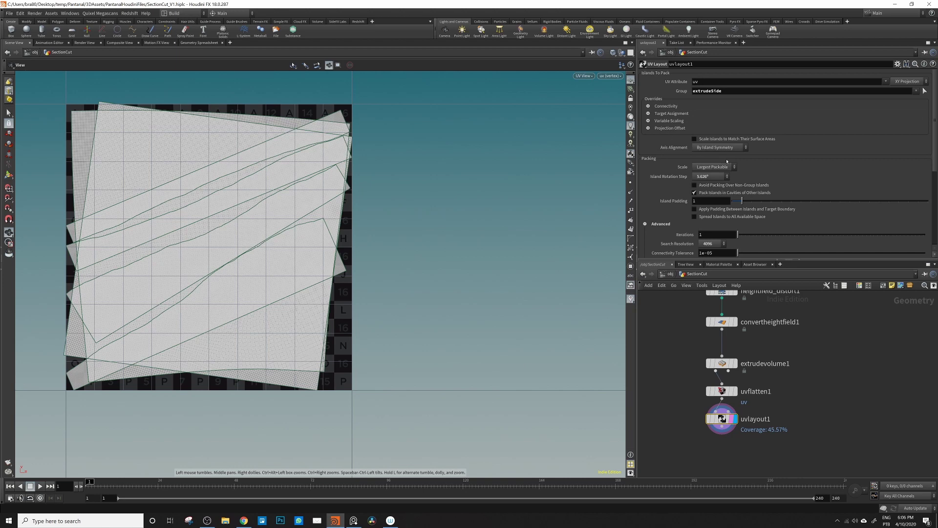
click(916, 91)
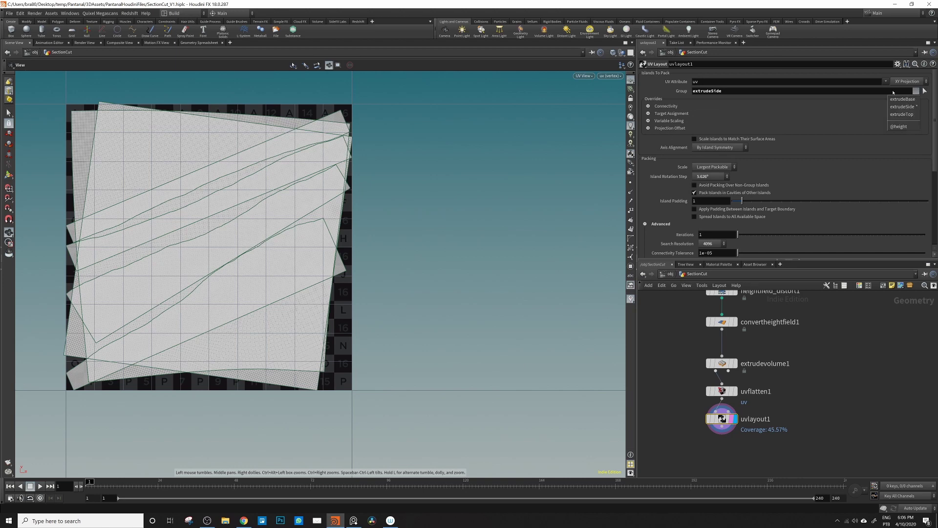
click(905, 101)
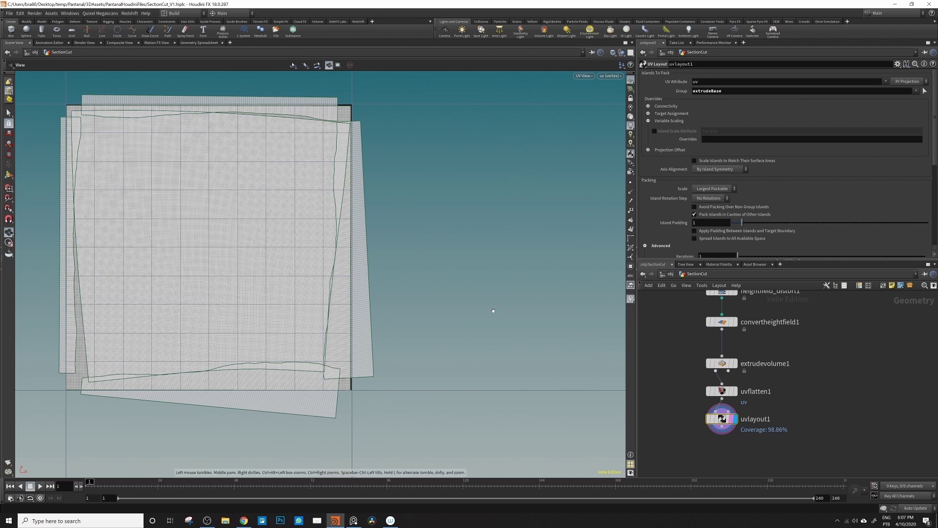
- Pack uvlayout1's islands into UDIM Tiles with the Default UDIM enabled at 1003, and check the base island's tile
scroll(695, 231, down, 5)
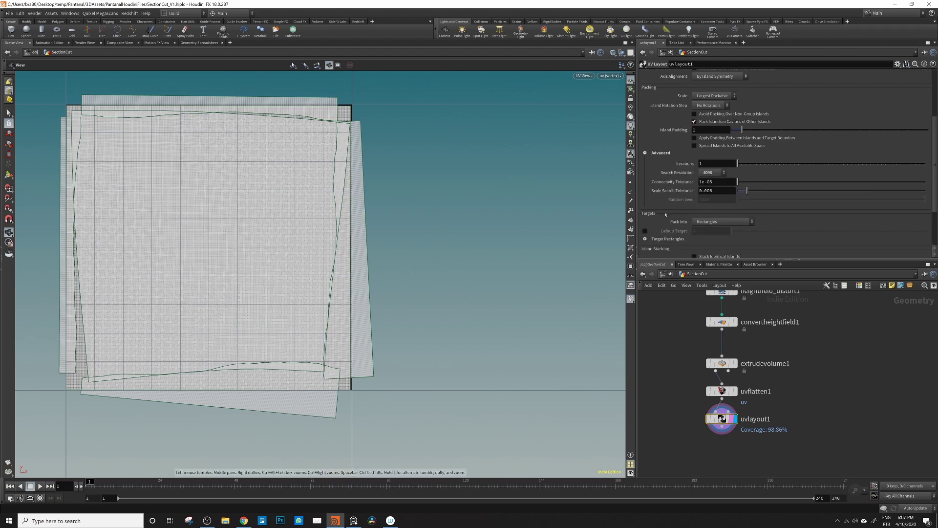
click(710, 202)
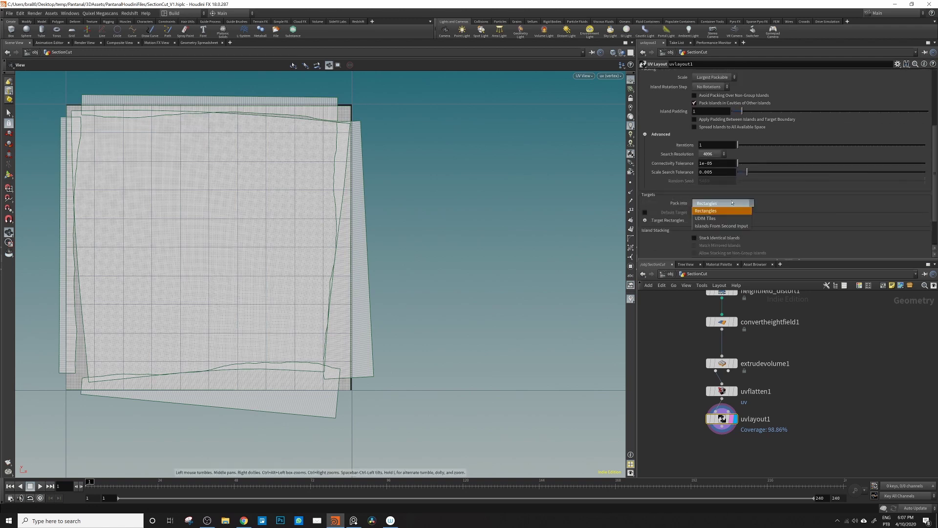
click(707, 219)
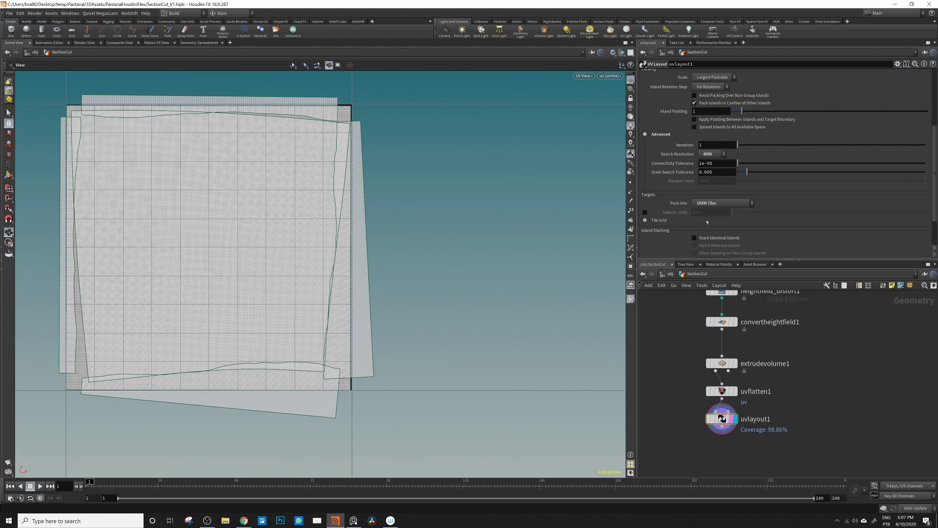
click(644, 212)
drag(733, 213, 751, 213)
scroll(511, 247, down, 2)
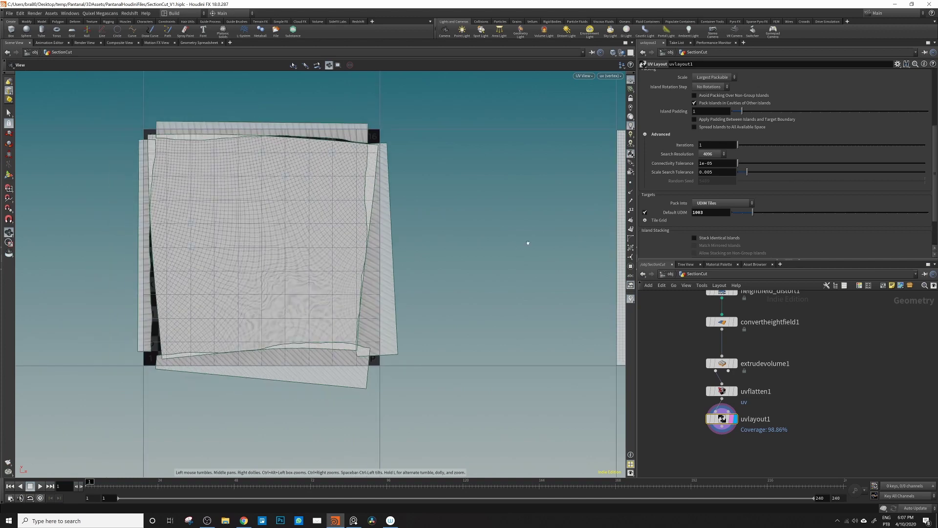
middle_drag(532, 245, 373, 243)
middle_drag(548, 225, 403, 234)
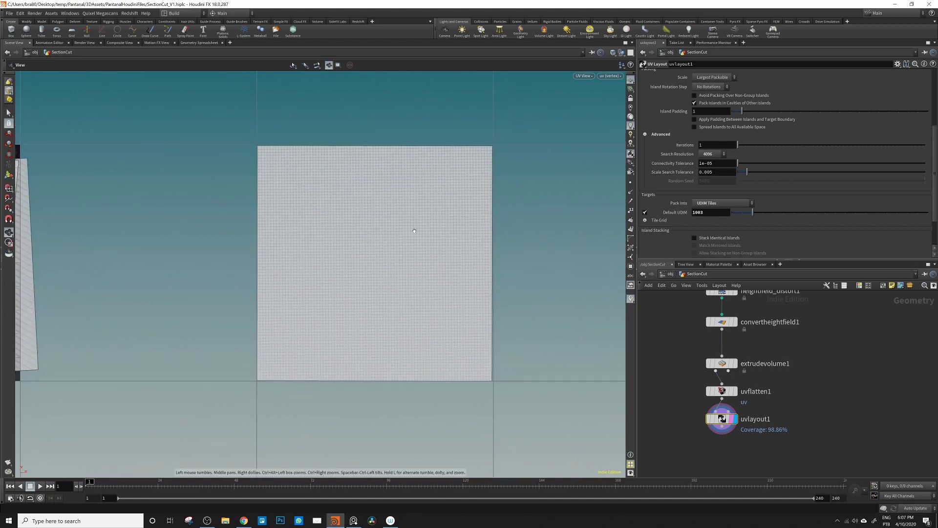
middle_drag(351, 200, 418, 201)
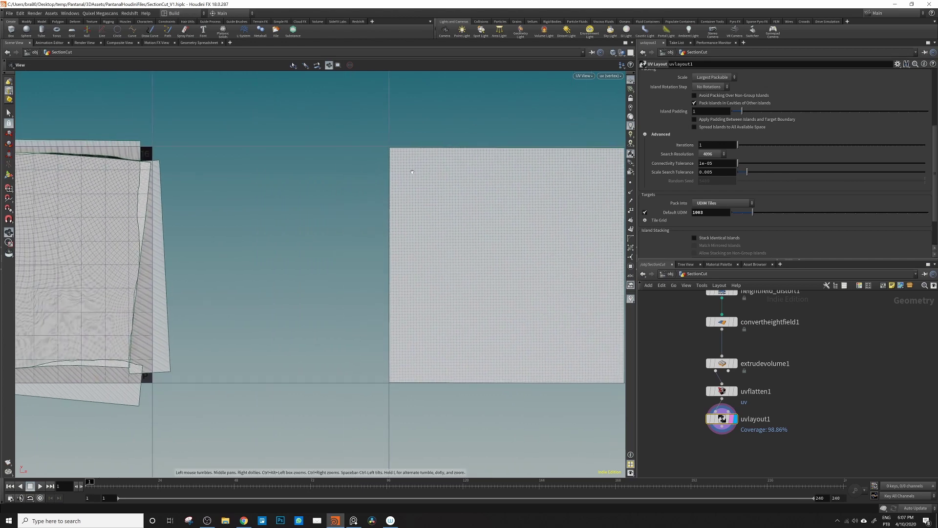
middle_drag(475, 208, 573, 201)
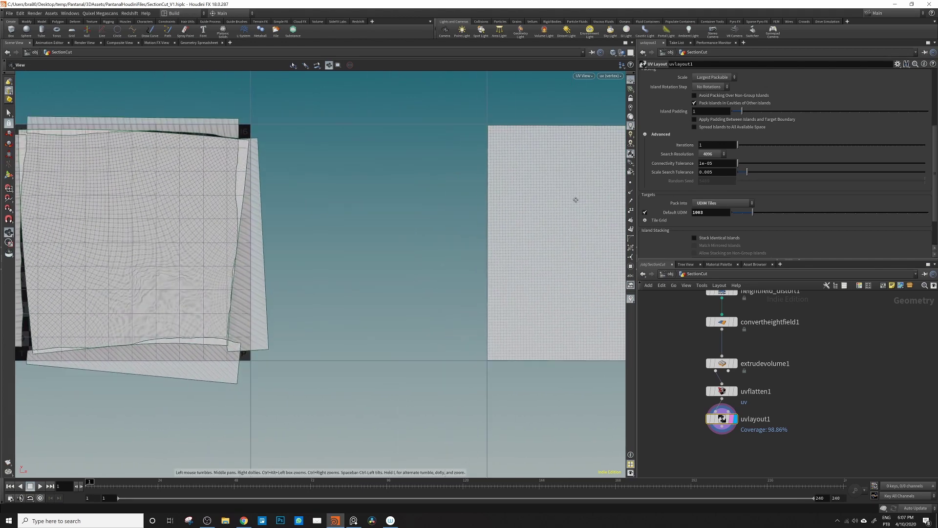
middle_drag(493, 184, 521, 182)
scroll(522, 181, down, 1)
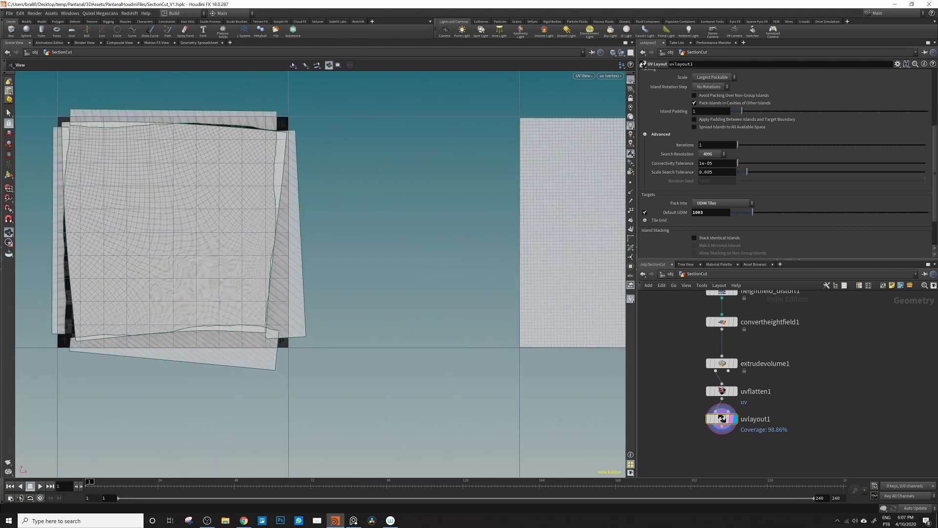
middle_drag(520, 220, 411, 247)
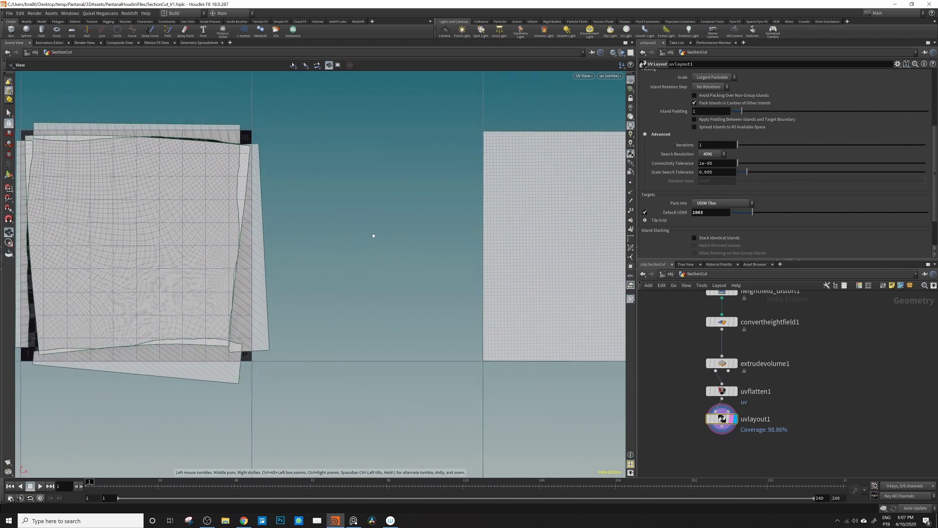
scroll(368, 237, down, 3)
middle_drag(330, 246, 381, 239)
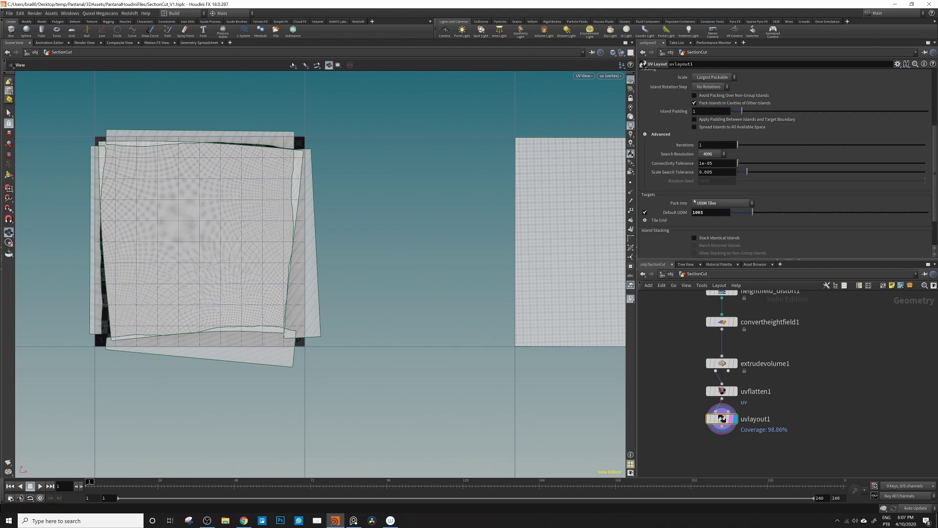
- Add a second UV Layout node directly below uvlayout1, wired to its output
mouse_move(730, 432)
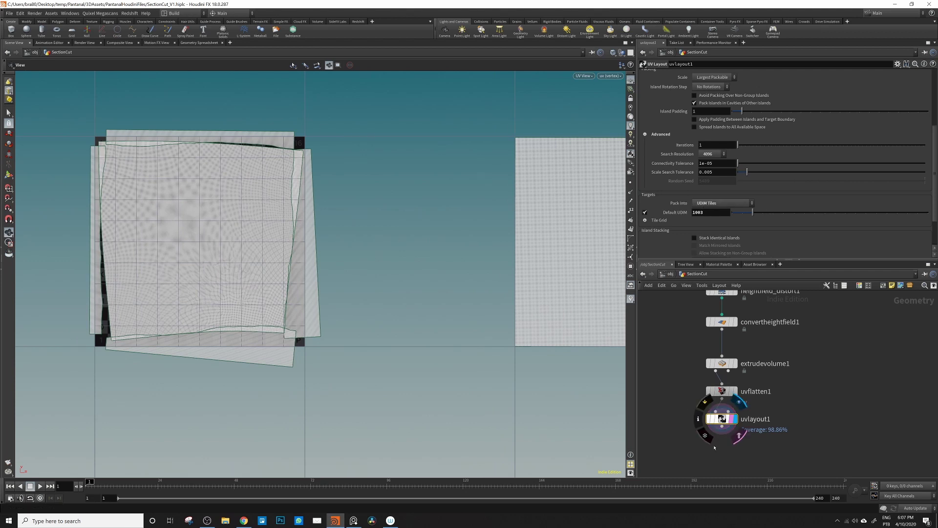
middle_drag(731, 431, 731, 418)
key(Tab)
click(743, 469)
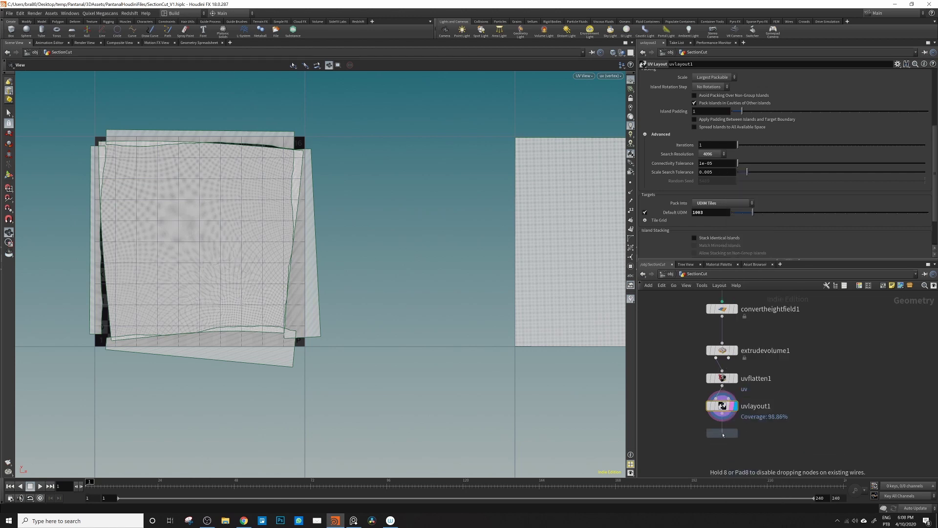
click(722, 437)
- Rename the first UV Layout node as bottom and the newly added one below it as top
double_click(756, 405)
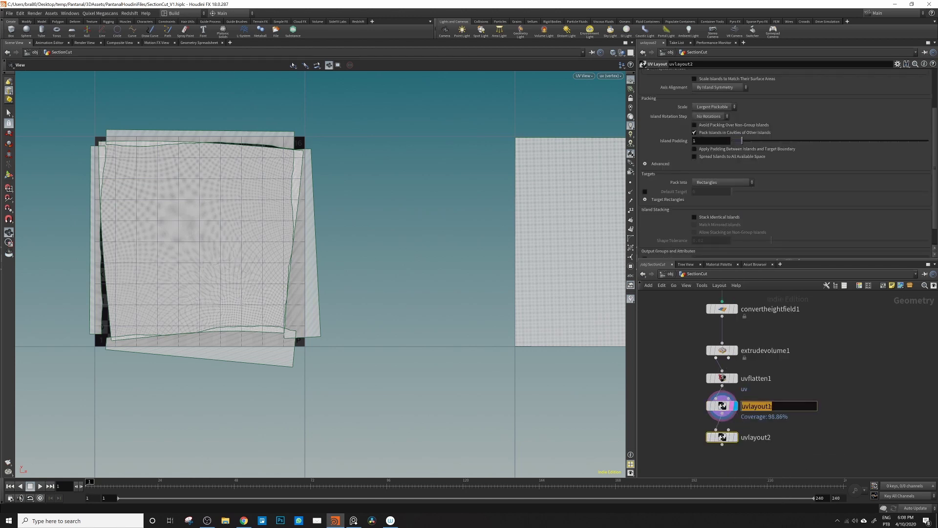
text(base)
key(BackSpace)
key(BackSpace)
key(BackSpace)
text(ottom)
key(Return)
double_click(753, 437)
text(top)
key(Return)
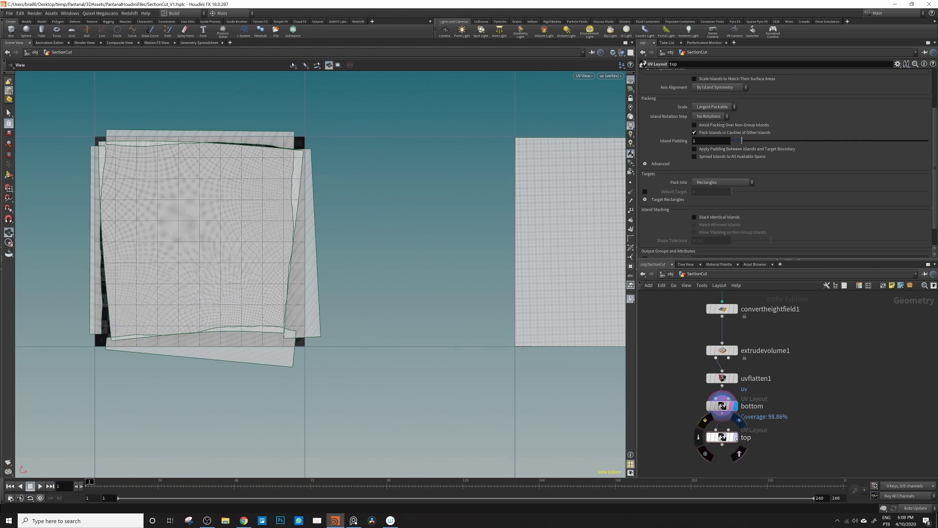
- Display the top node's result and set its group of islands to pack to extrudeTop
click(734, 438)
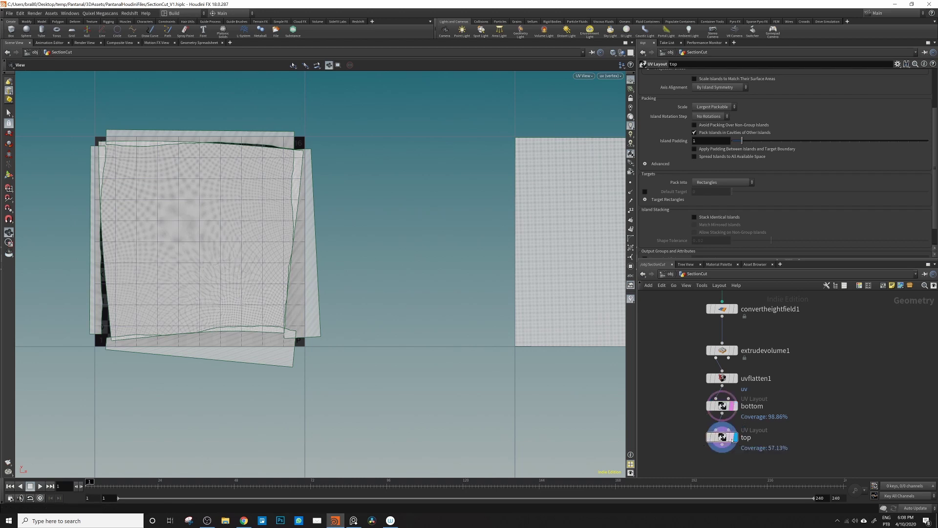
scroll(814, 179, up, 3)
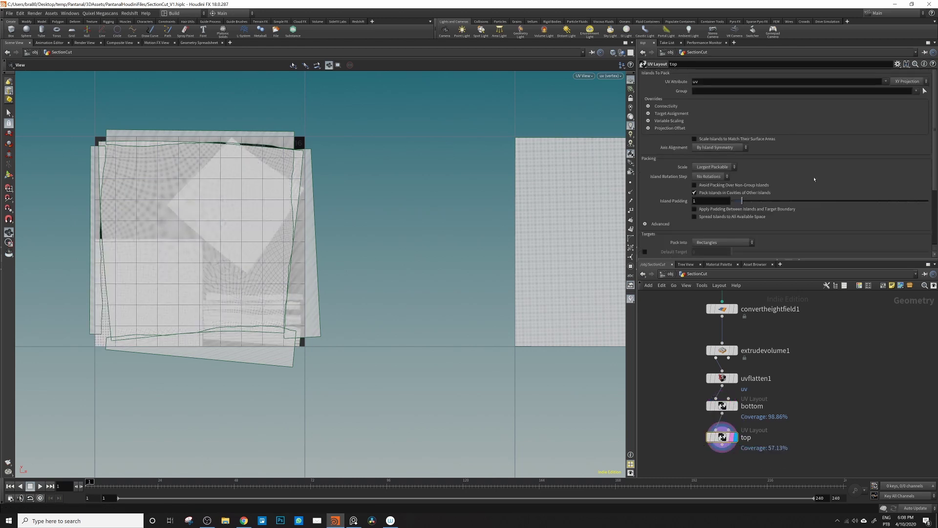
click(915, 91)
click(903, 114)
- Set the top node's Search Resolution to 4096 and pack its islands into UDIM Tiles with the Default UDIM enabled at 1002
scroll(659, 195, down, 3)
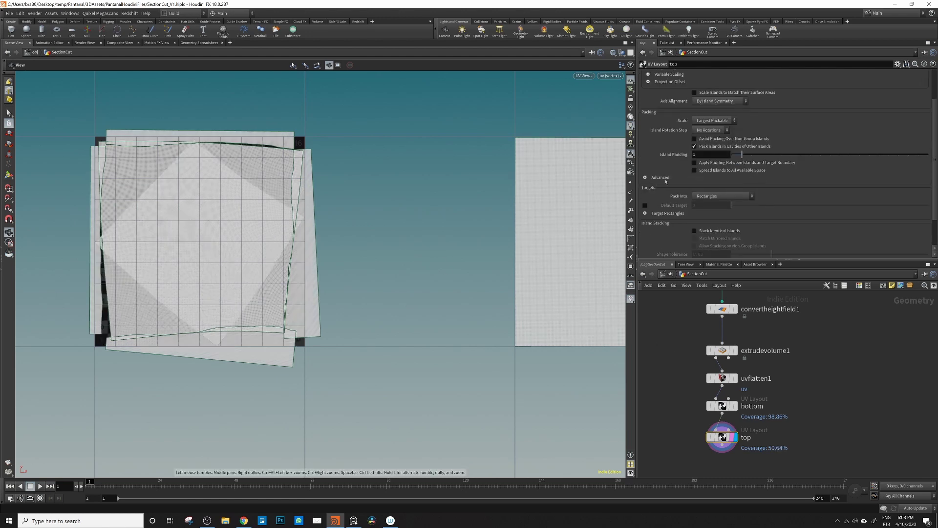
click(667, 159)
scroll(691, 175, down, 2)
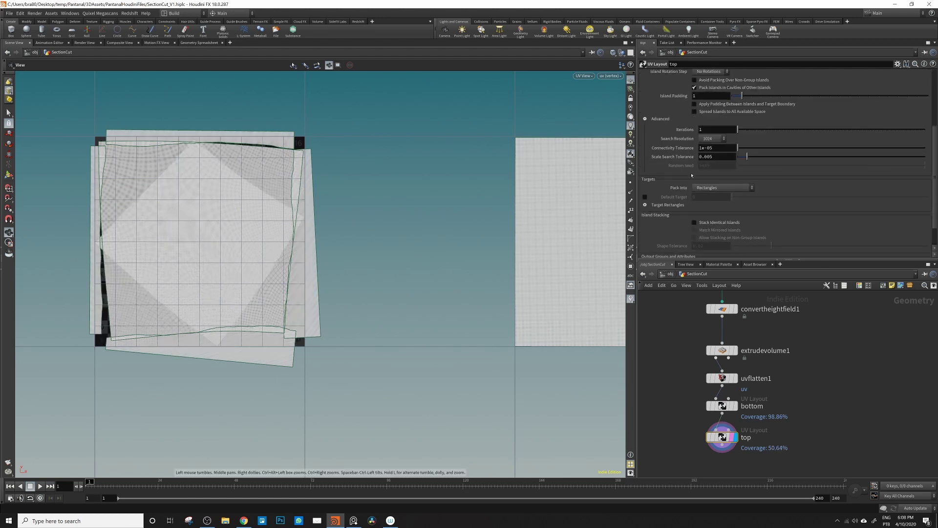
click(717, 140)
click(708, 172)
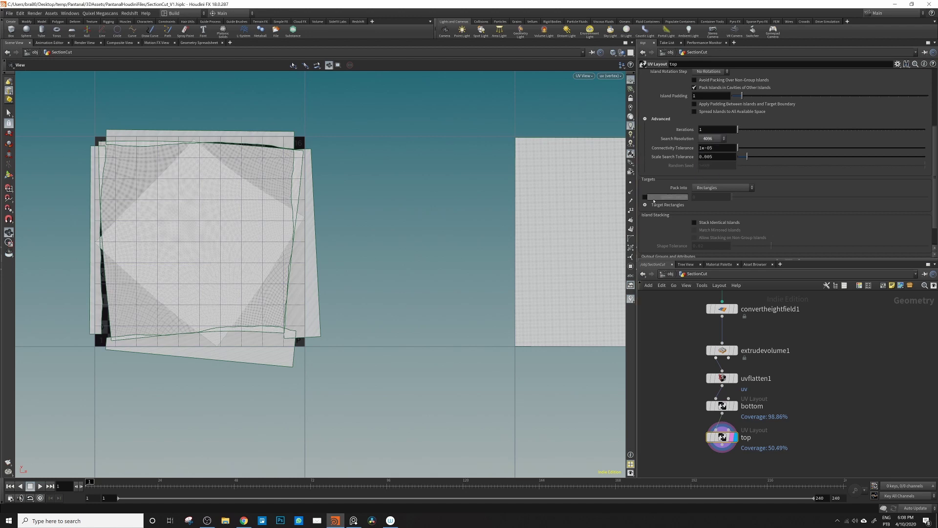
click(717, 188)
click(716, 196)
click(743, 197)
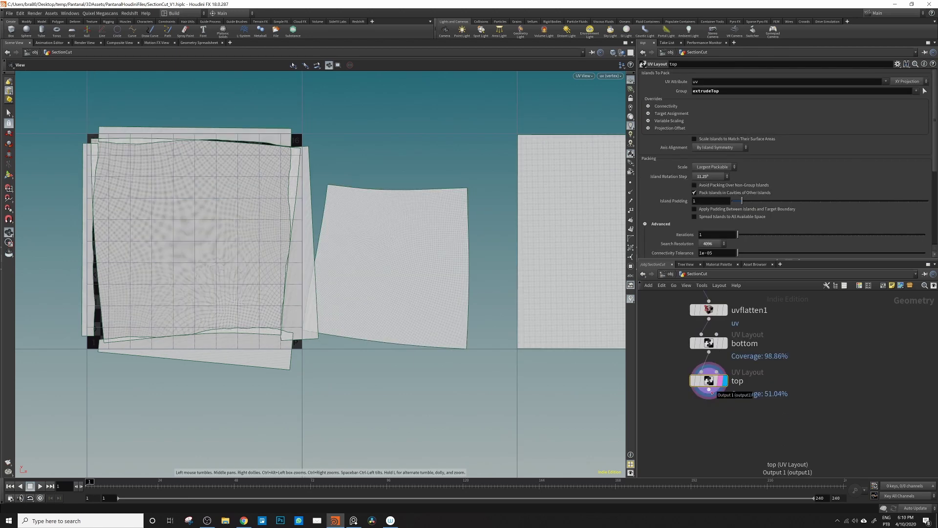
- Add a third UV Layout node below the top node, wired to its output
click(709, 399)
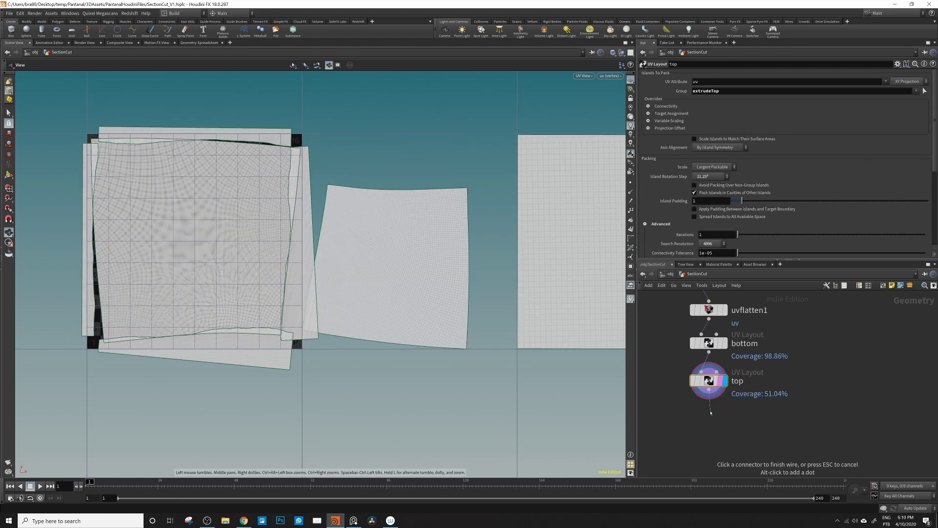
key(Tab)
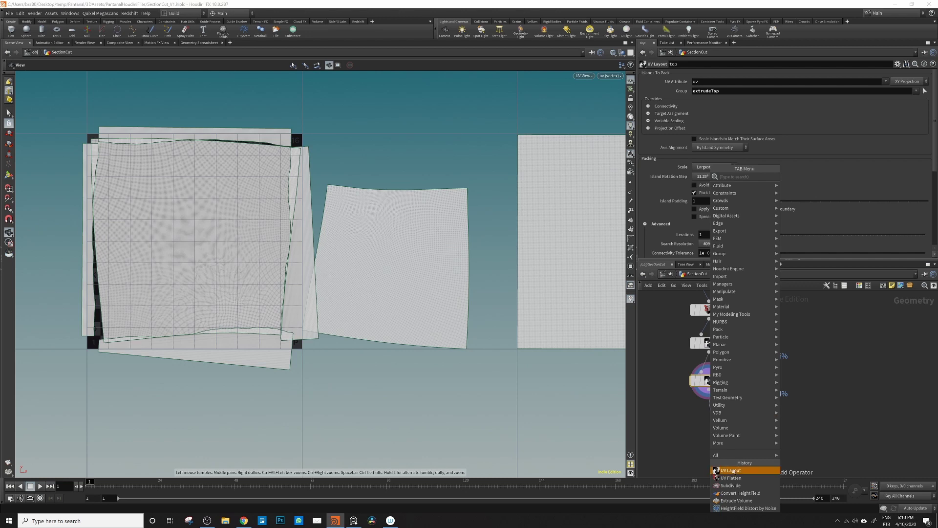
click(738, 470)
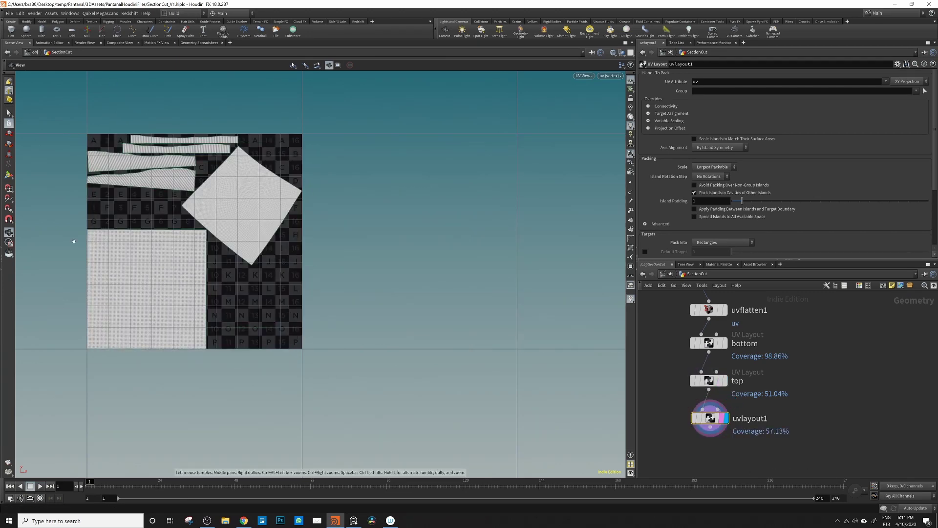
- Set the third UV Layout's group to extrudeSide and its Island Rotation Step to 5.625°
click(915, 90)
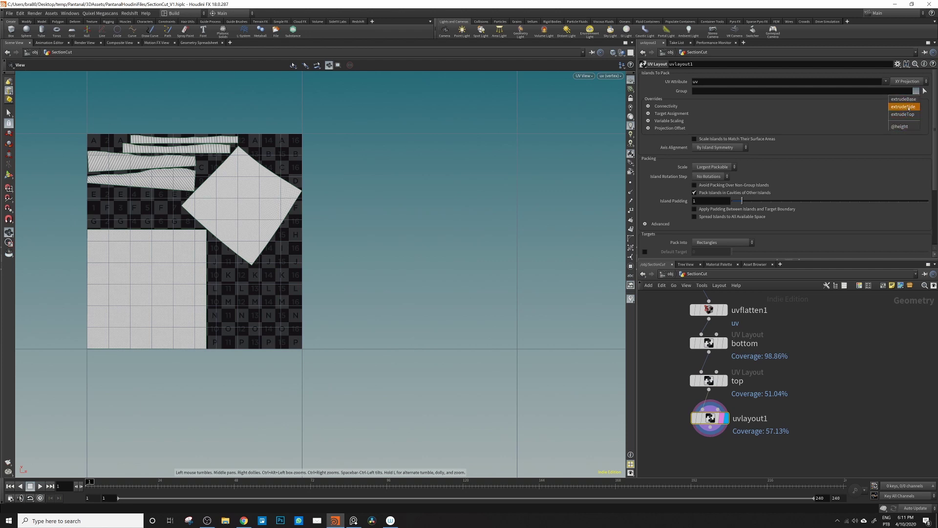
click(904, 106)
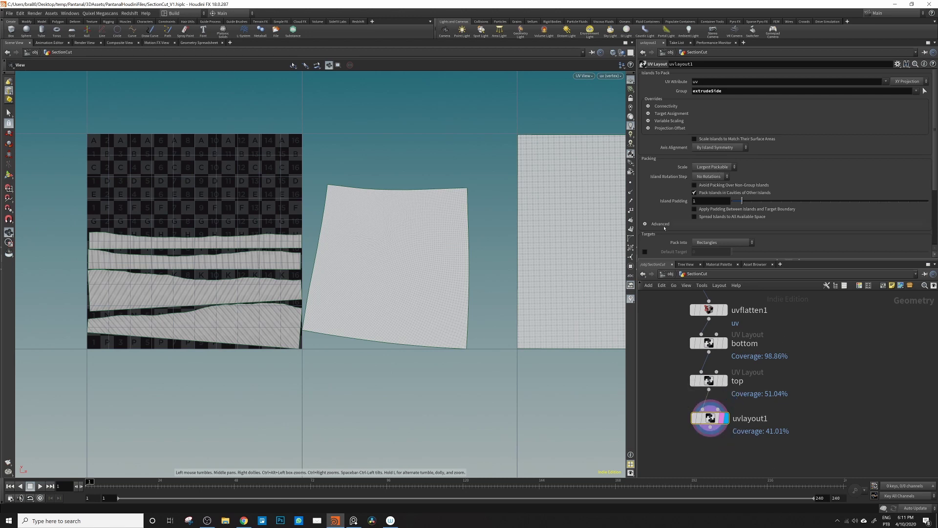
click(712, 177)
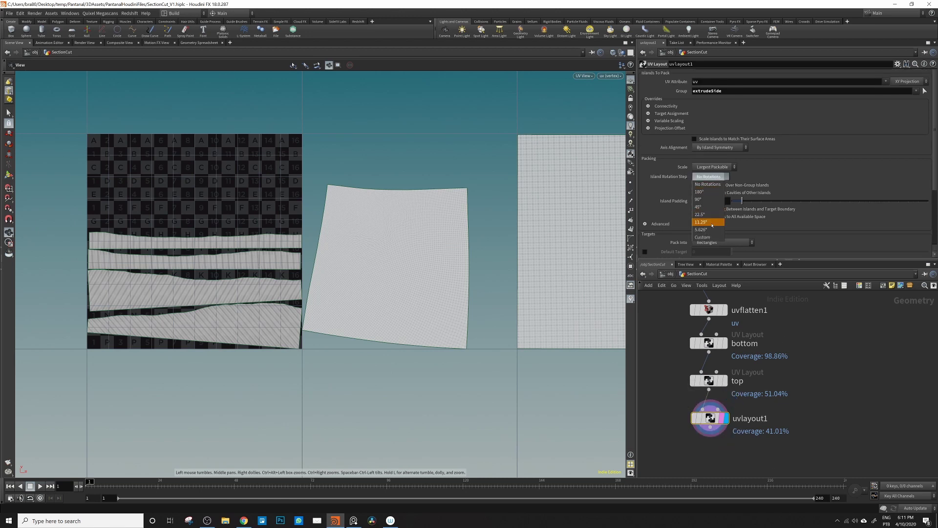
click(709, 233)
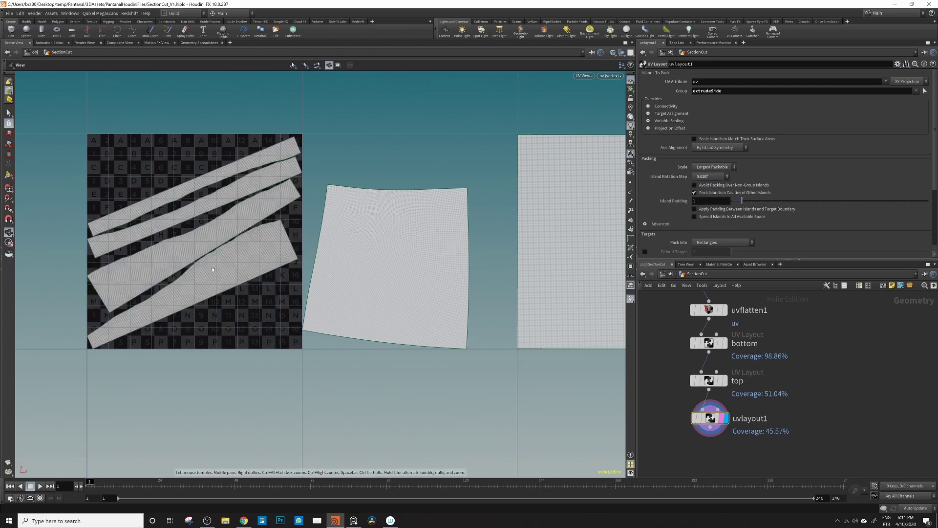
- Pack the side islands into UDIM Tiles with the Default UDIM enabled at 1001
scroll(805, 164, down, 2)
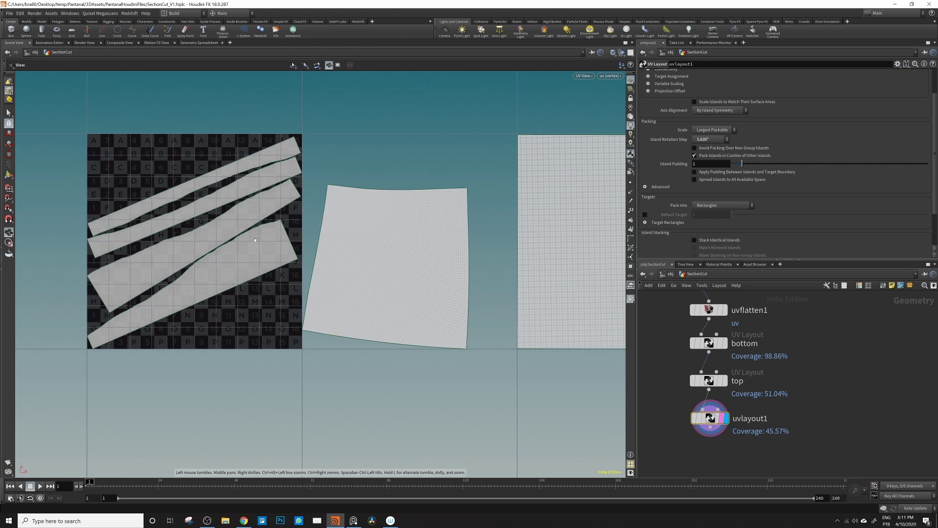
scroll(782, 161, down, 1)
click(723, 186)
click(719, 198)
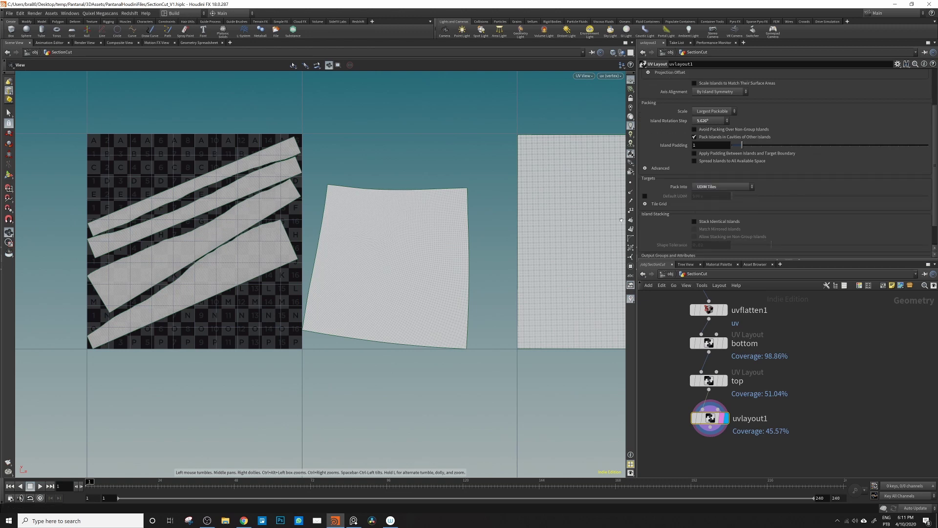
click(644, 196)
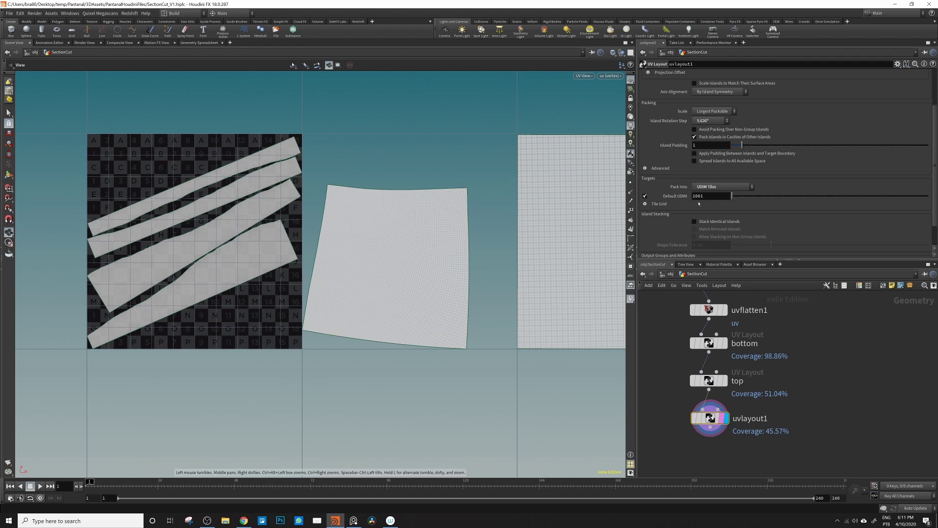
- Rename the third UV Layout node as sides and check the side, top and base islands across the UDIM tiles
double_click(746, 419)
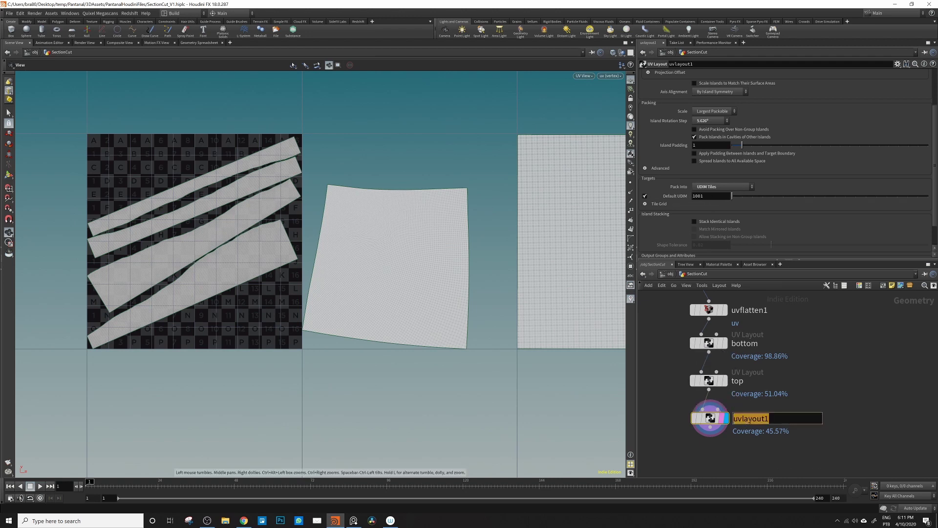
text(sides)
key(Return)
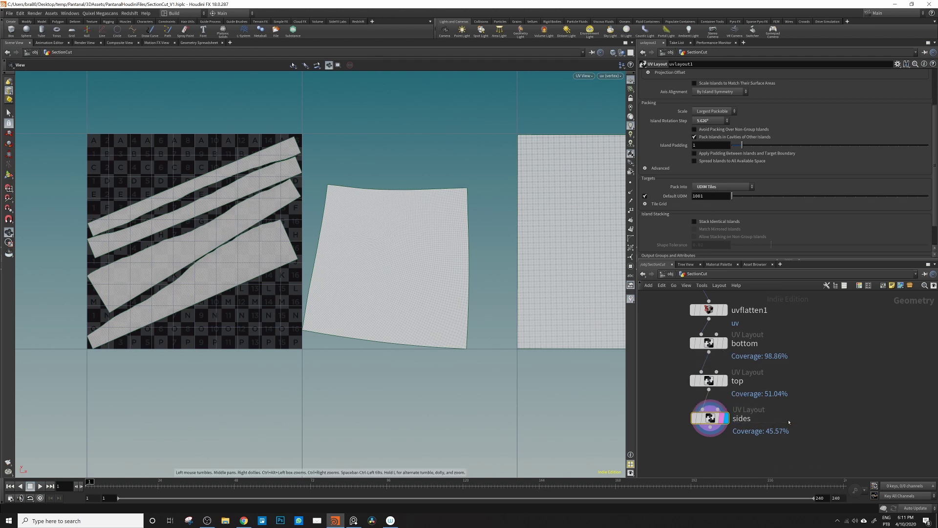
scroll(444, 185, down, 2)
middle_drag(506, 167, 426, 162)
scroll(426, 163, down, 1)
scroll(425, 163, down, 1)
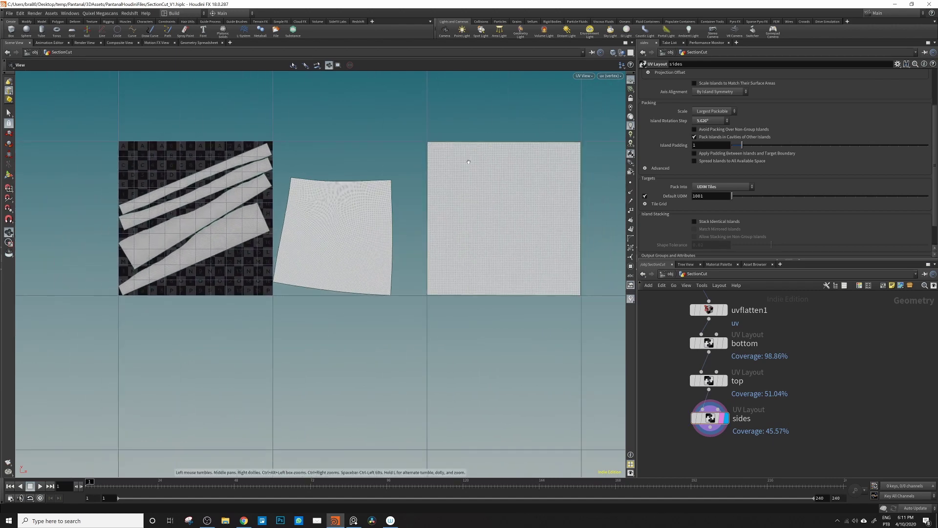